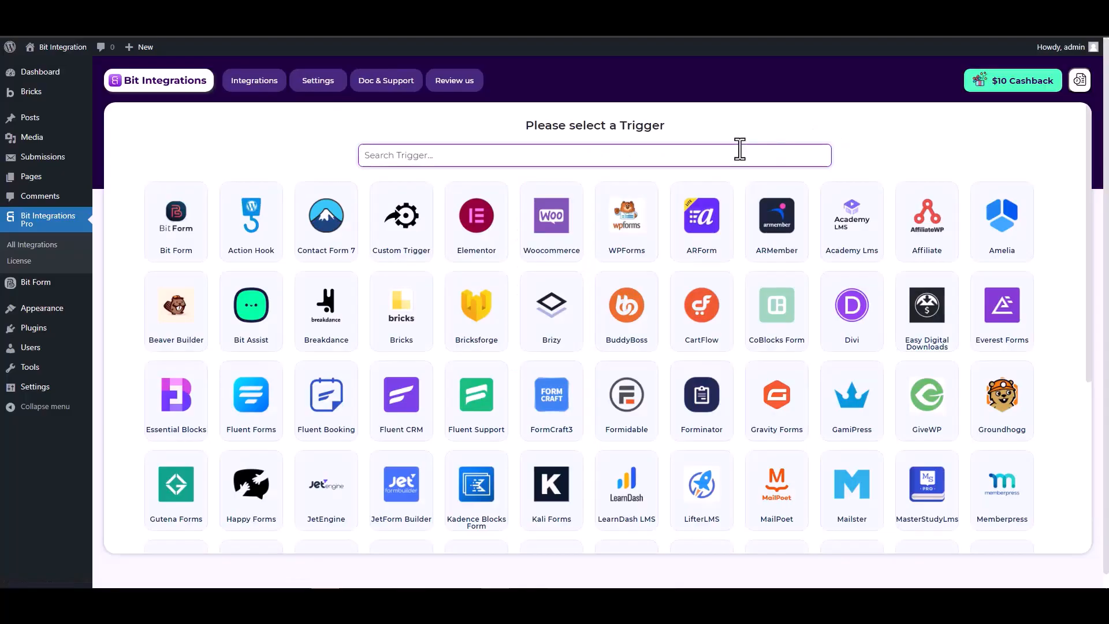
- Select Bricksforge as the trigger and start fetching its form fields
{"action": "type", "text": "brick"}
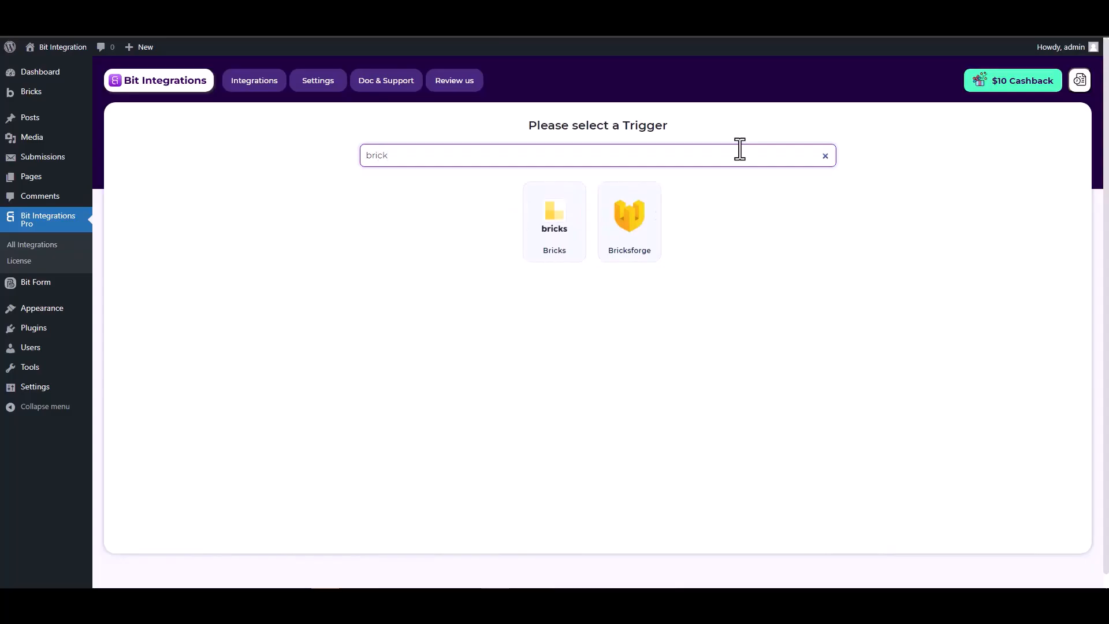
{"action": "left_click", "coordinate": [630, 231]}
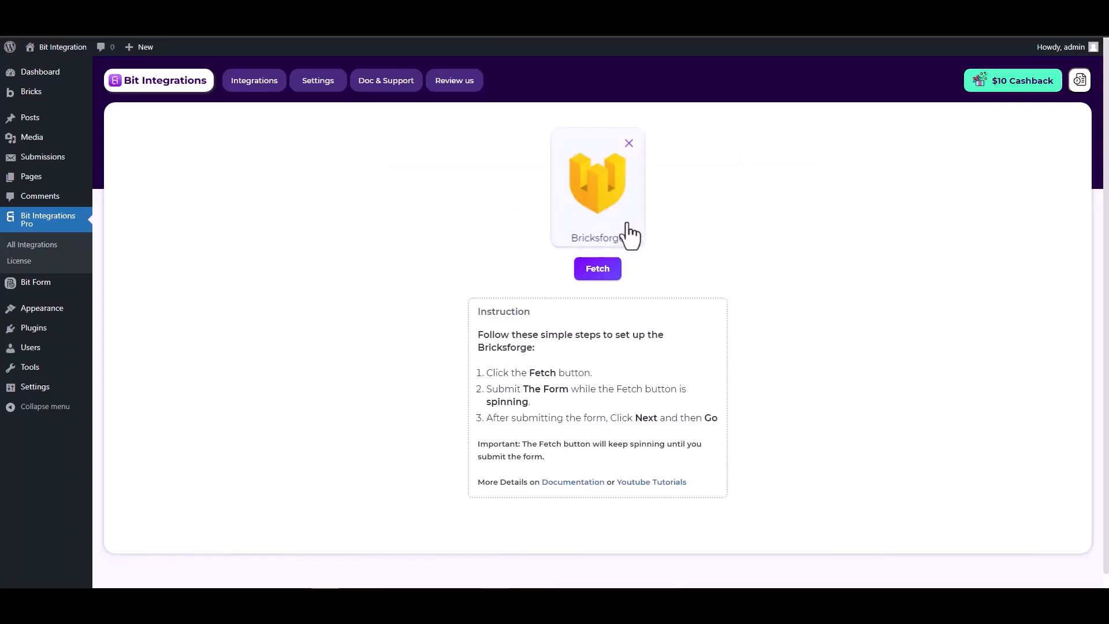
{"action": "left_click", "coordinate": [595, 272]}
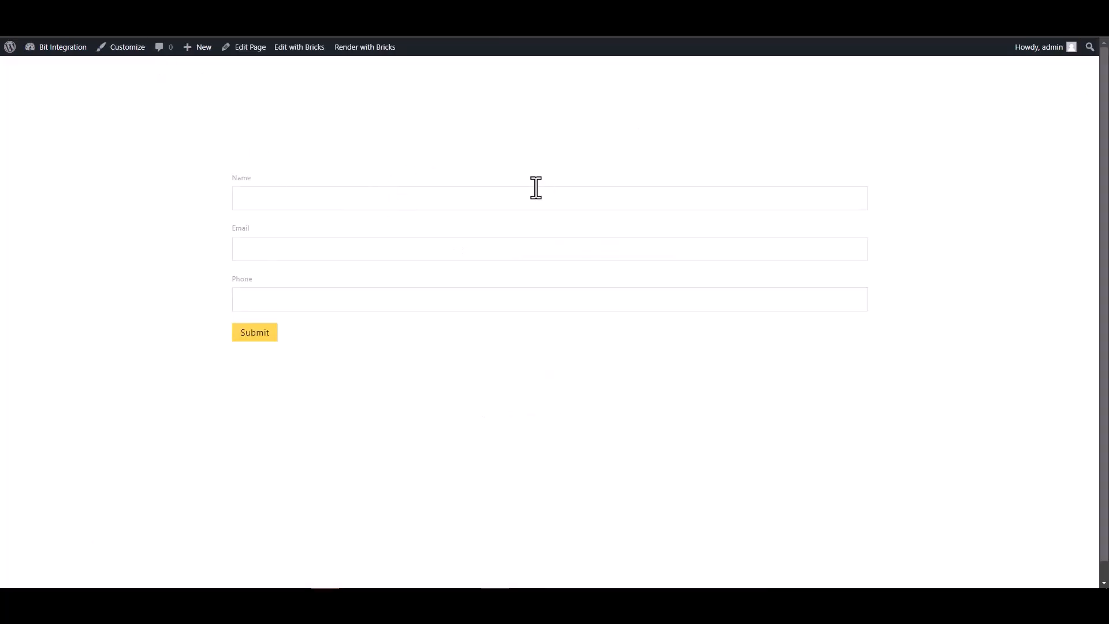
- Fill the Bricks form's Name, Email and Phone with test values and submit it
{"action": "left_click", "coordinate": [770, 200]}
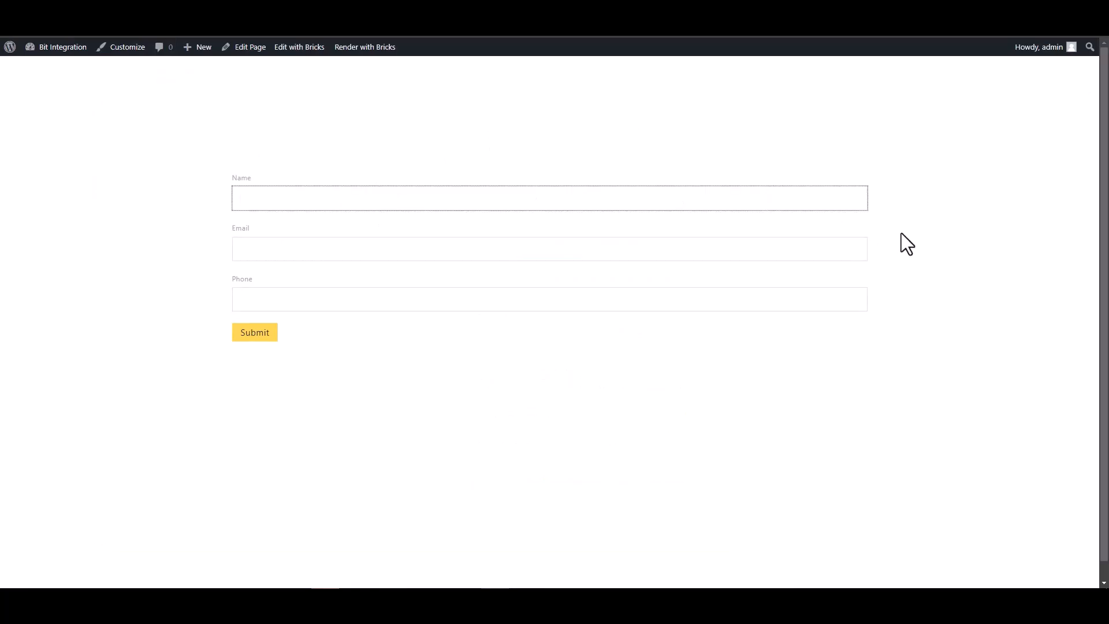
{"action": "type", "text": "test"}
{"action": "left_click", "coordinate": [863, 243]}
{"action": "type", "text": "test"}
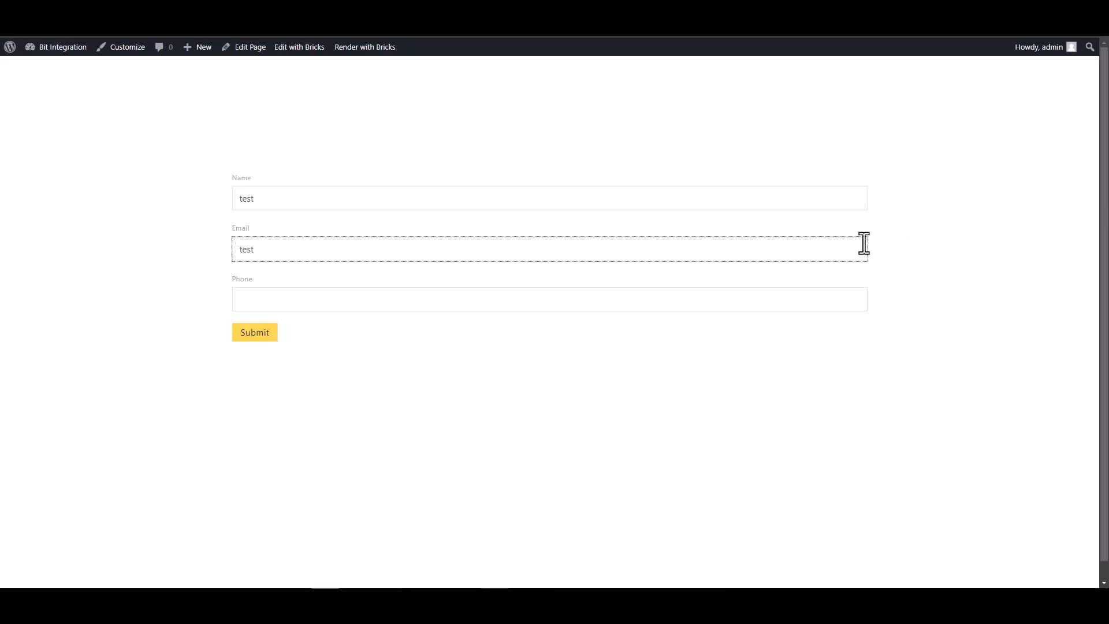
{"action": "type", "text": "@gmail.com"}
{"action": "left_click", "coordinate": [780, 299]}
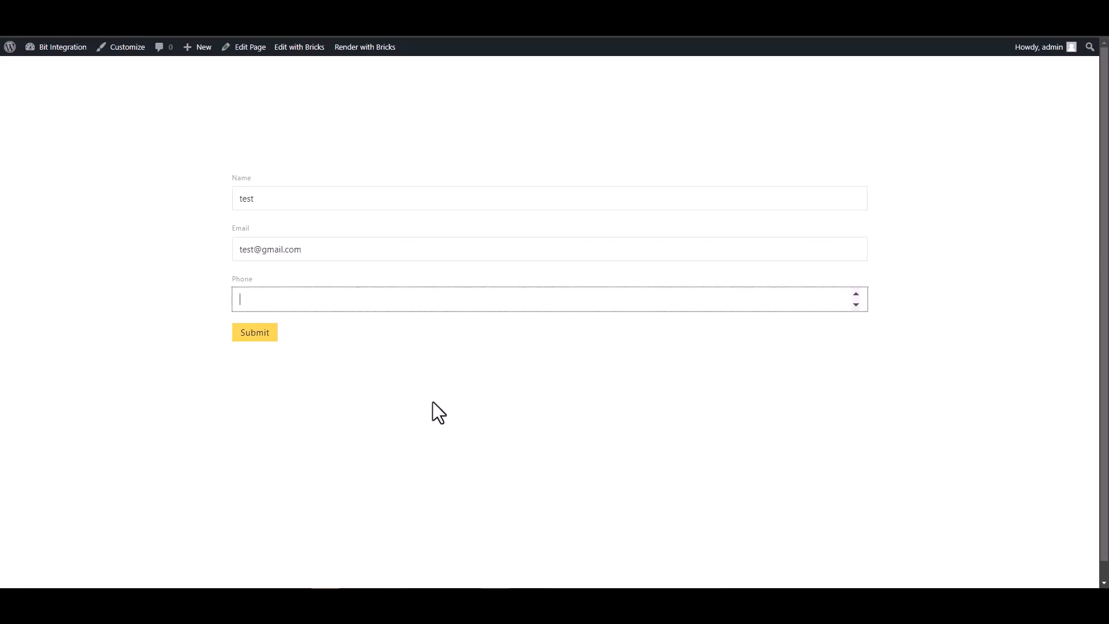
{"action": "type", "text": "123456"}
{"action": "left_click", "coordinate": [255, 335]}
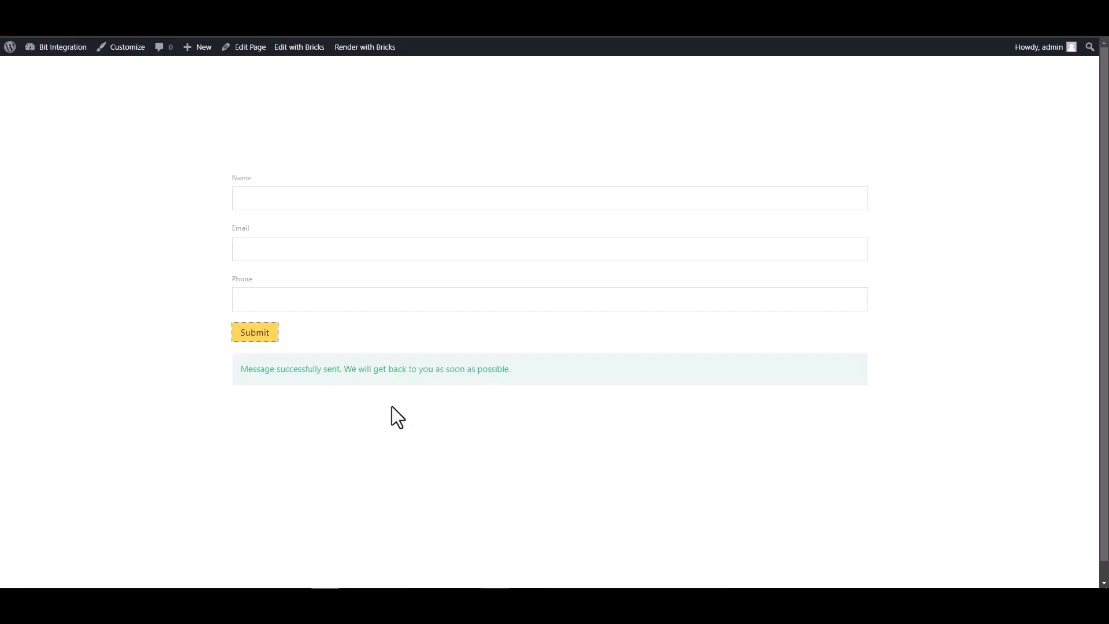
- Review the fetched Bricksforge fields (Form Id, Phone, Name, Email) and proceed to the action
{"action": "left_click", "coordinate": [323, 17]}
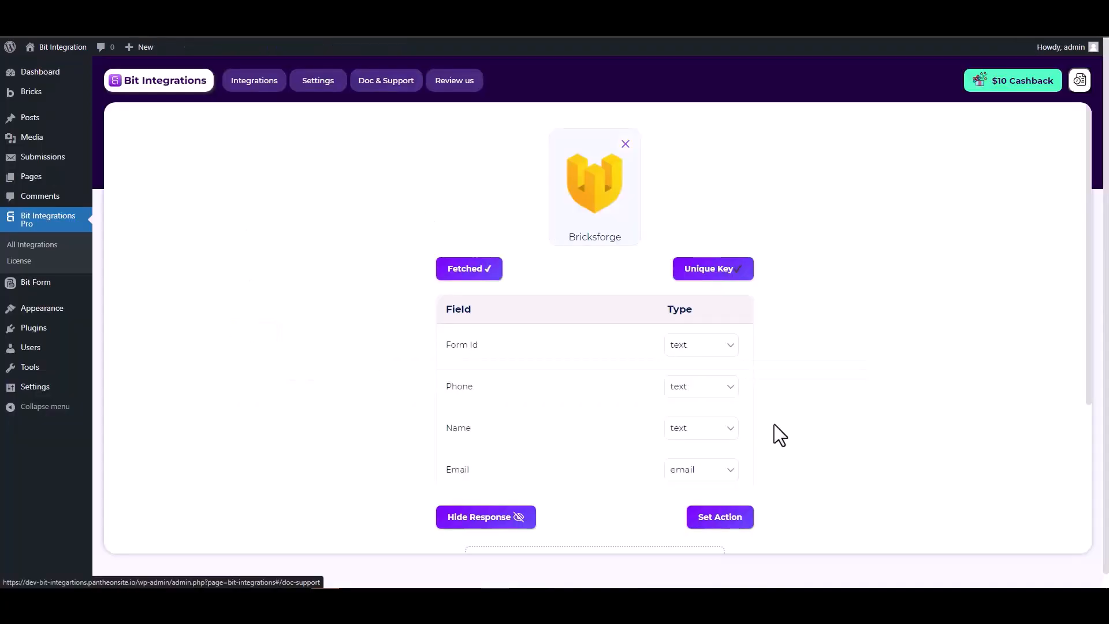
{"action": "scroll", "coordinate": [690, 439], "scroll_direction": "down", "scroll_amount": 2}
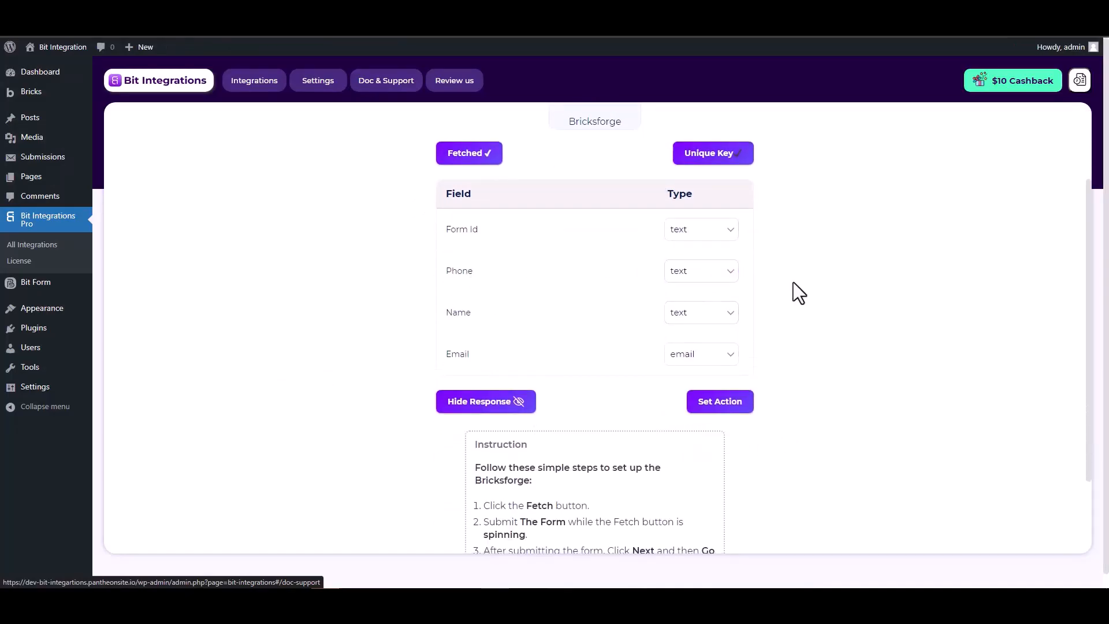
{"action": "scroll", "coordinate": [794, 284], "scroll_direction": "up", "scroll_amount": 2}
{"action": "scroll", "coordinate": [794, 284], "scroll_direction": "down", "scroll_amount": 1}
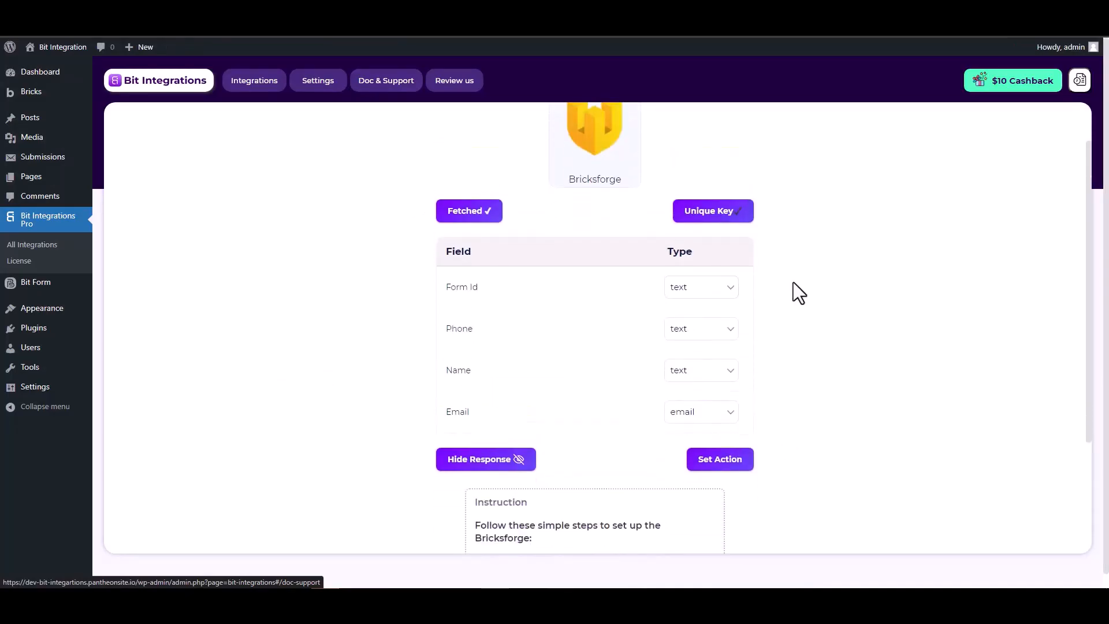
{"action": "left_click", "coordinate": [723, 460]}
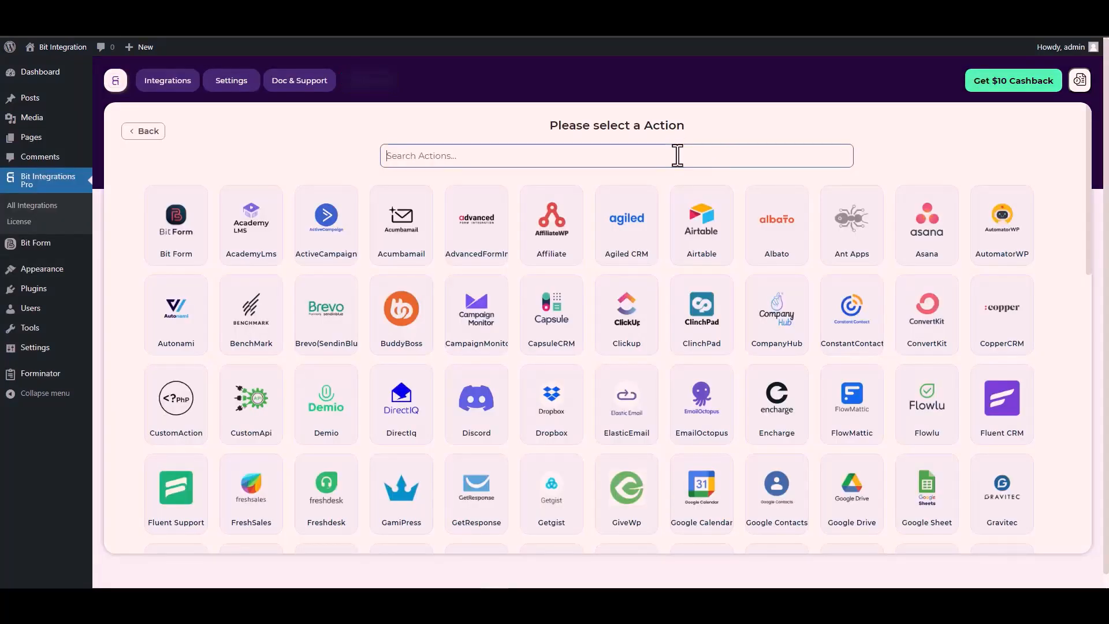
- Search 'cus' and choose CustomApi as the action
{"action": "left_click", "coordinate": [678, 152]}
{"action": "type", "text": "cus"}
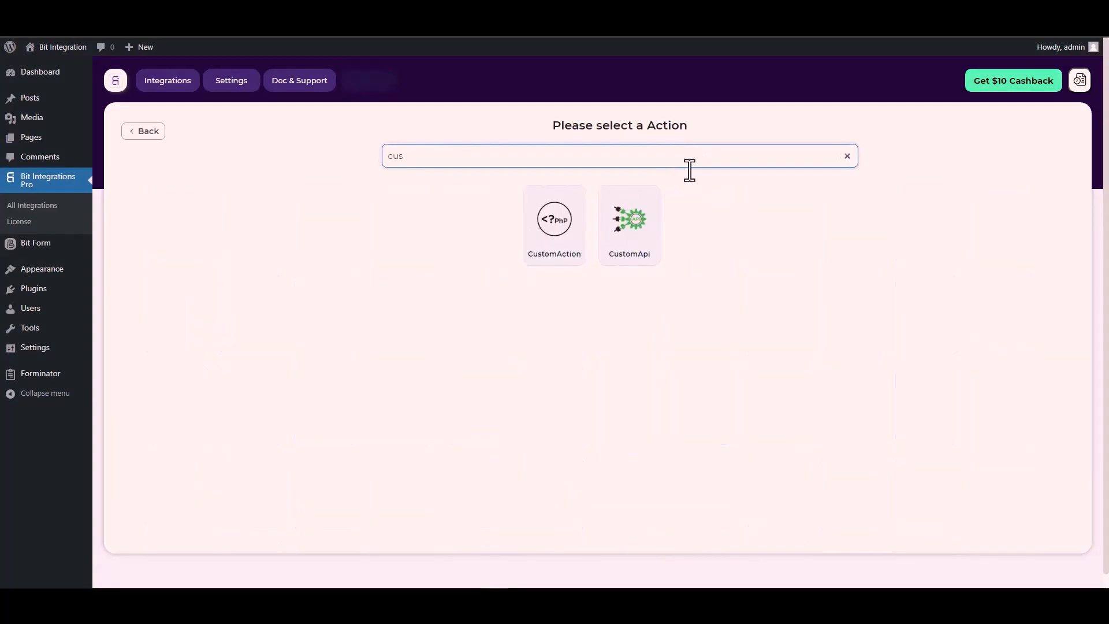
{"action": "left_click", "coordinate": [640, 231]}
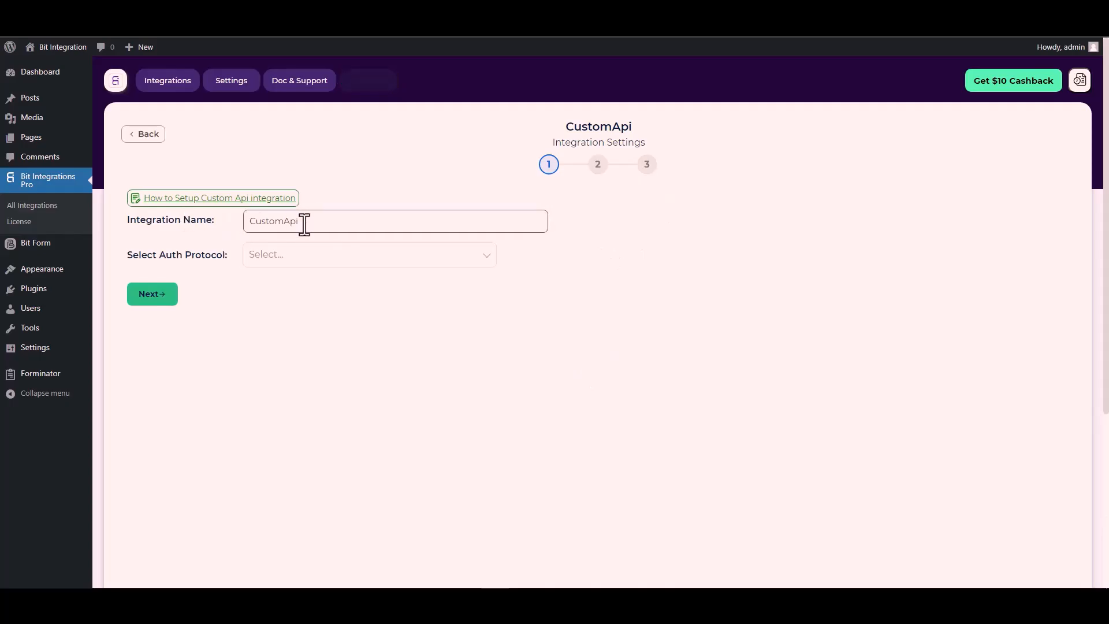
- Choose API Key as CustomApi's authentication protocol
{"action": "left_click", "coordinate": [285, 260]}
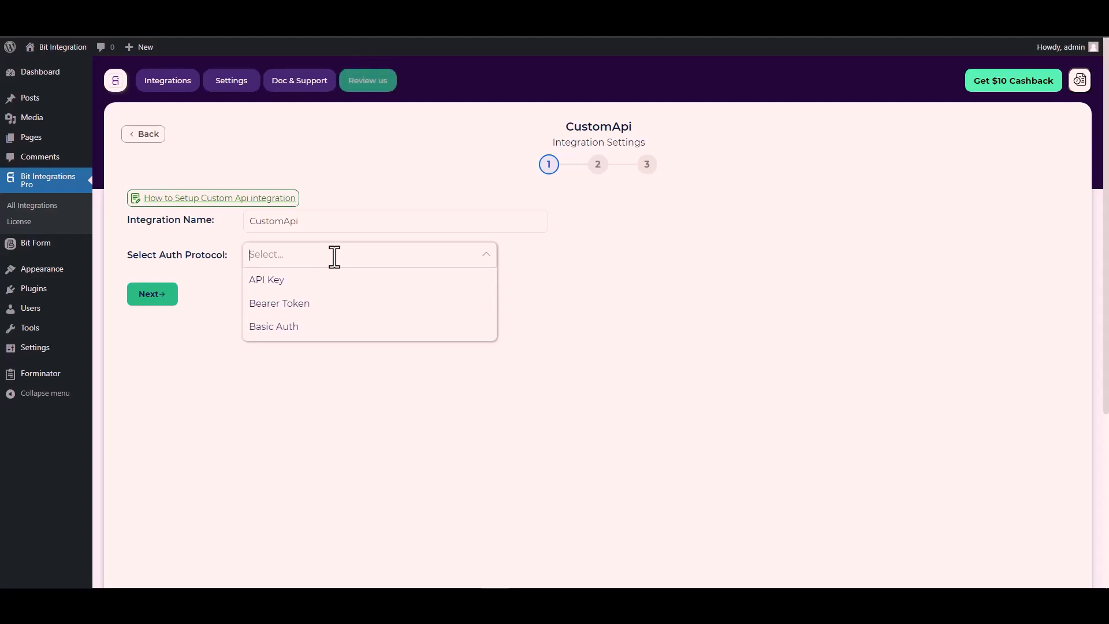
{"action": "left_click", "coordinate": [285, 281]}
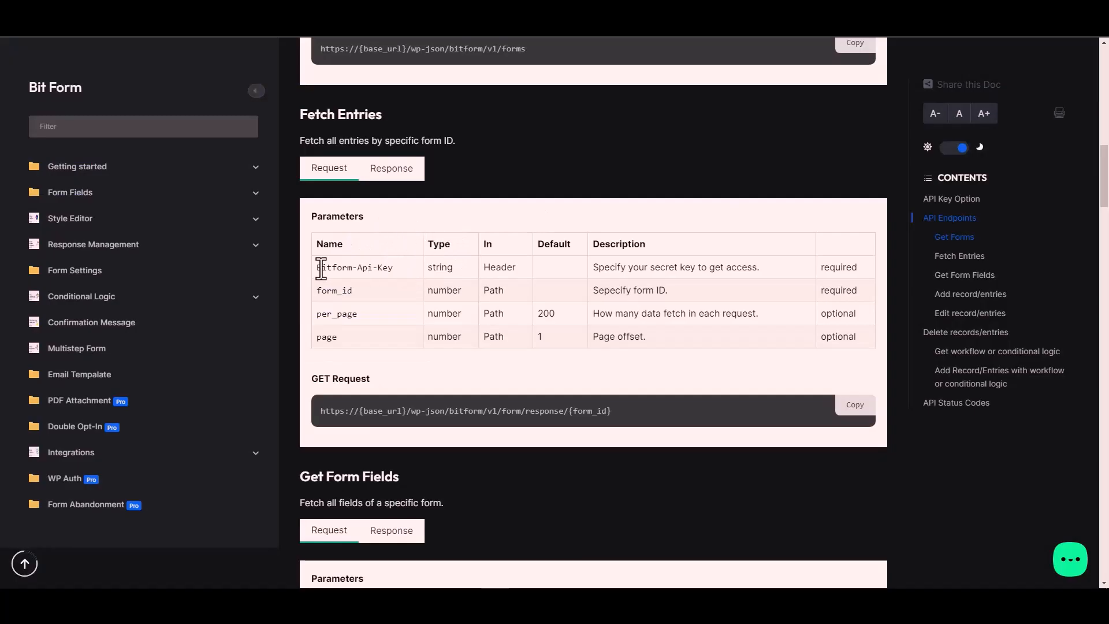
- Set the authentication Key to Bitform-Api-Key, copied from Bit Form's API docs
{"action": "triple_click", "coordinate": [374, 267]}
{"action": "key", "text": "ctrl+c"}
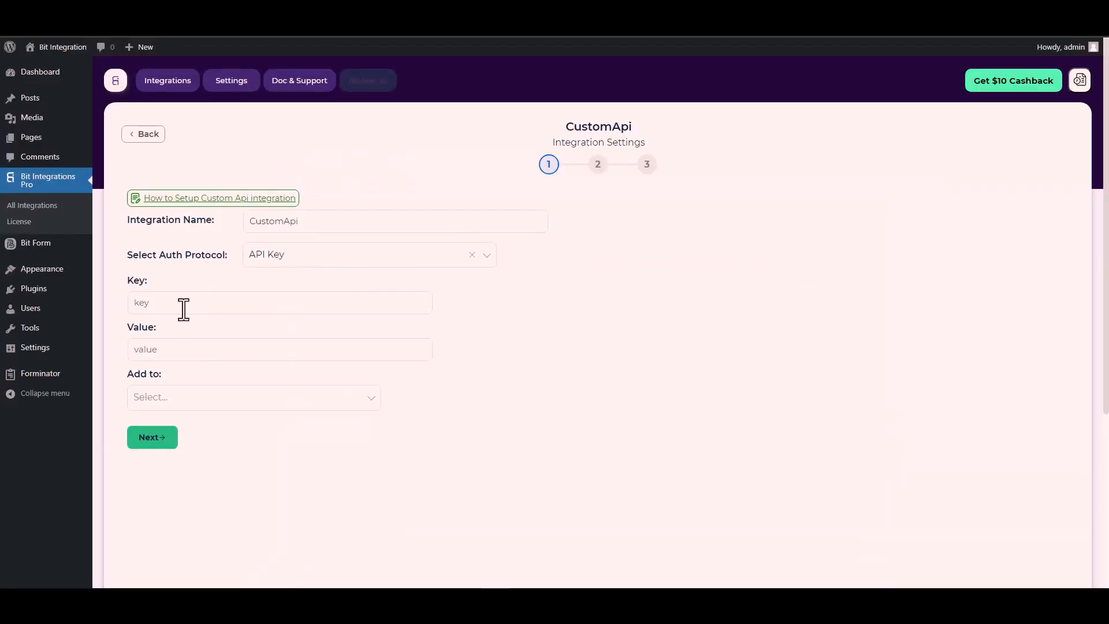
{"action": "left_click", "coordinate": [182, 304]}
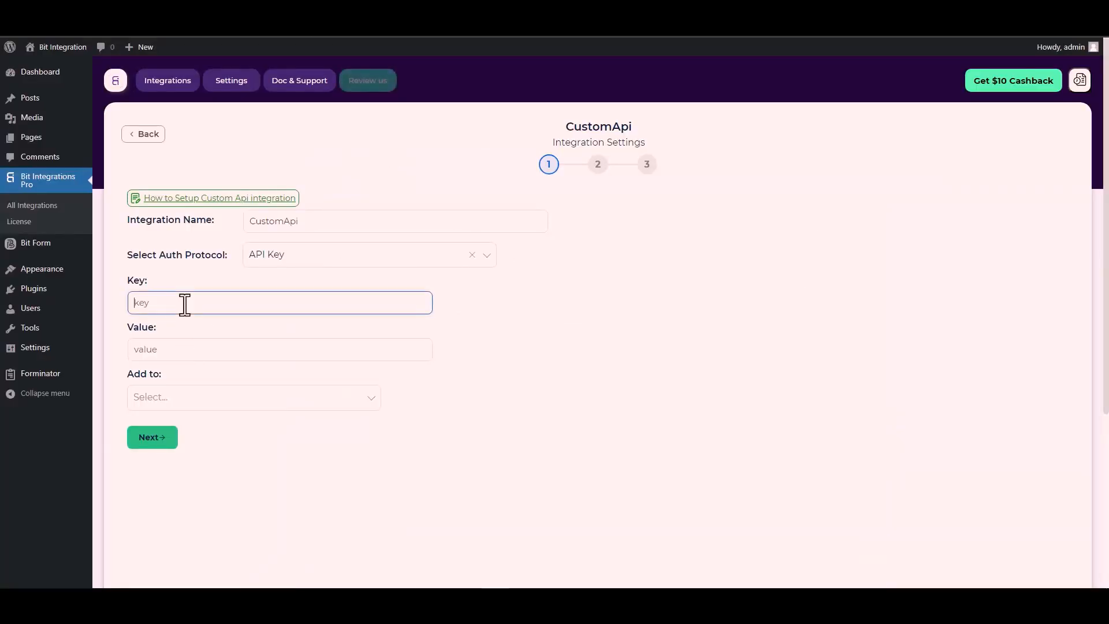
{"action": "key", "text": "ctrl+v"}
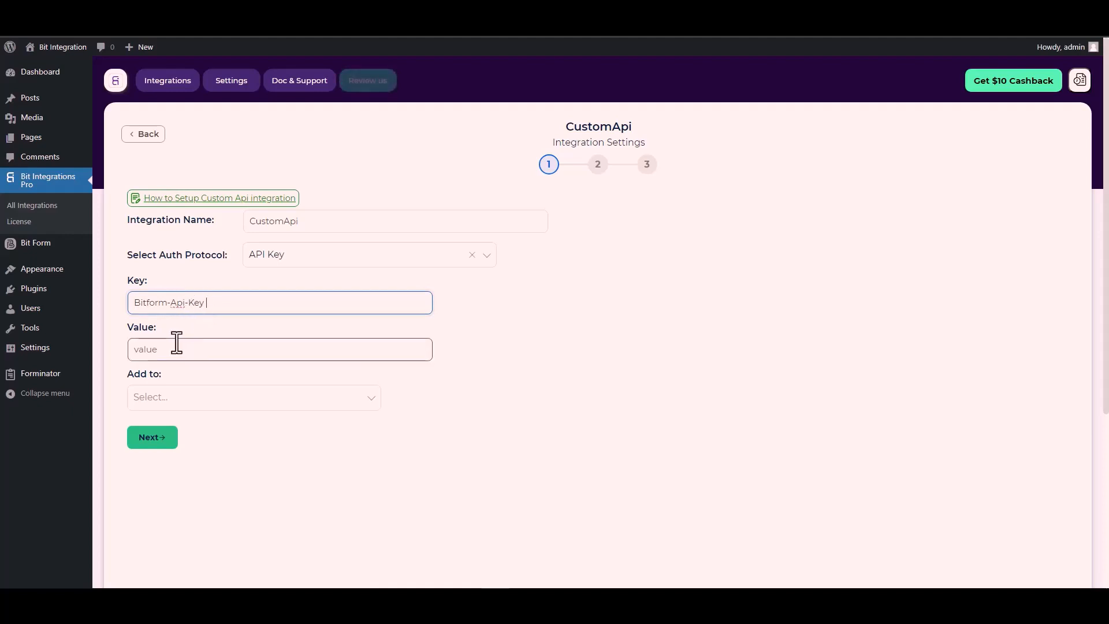
- Paste Bit Form's API key into the authentication Value field
{"action": "left_click", "coordinate": [166, 344]}
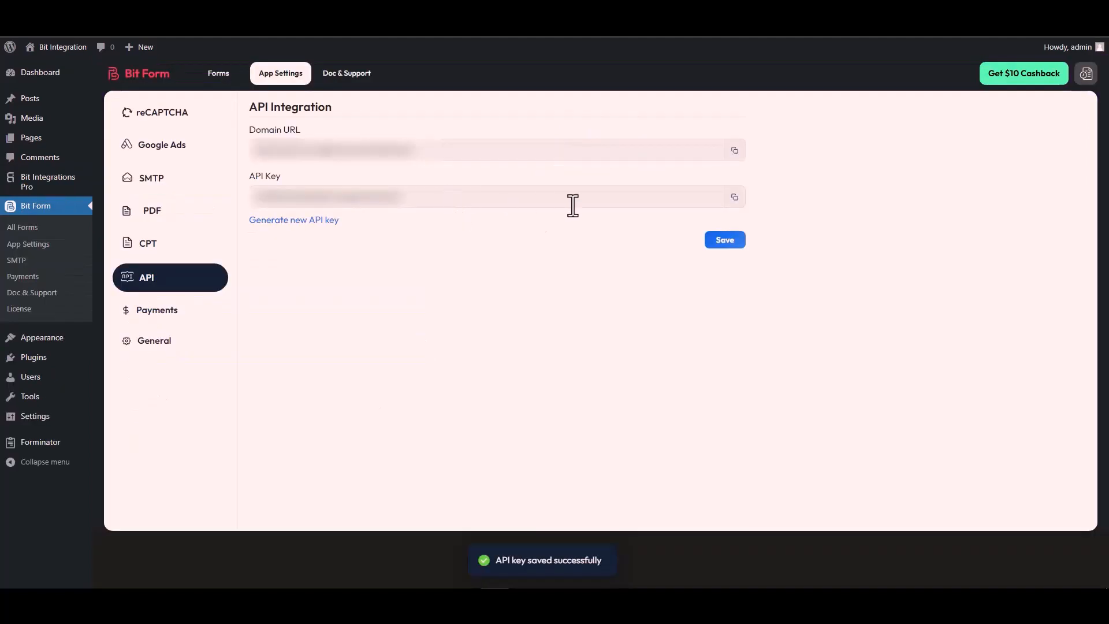
{"action": "left_click", "coordinate": [734, 197]}
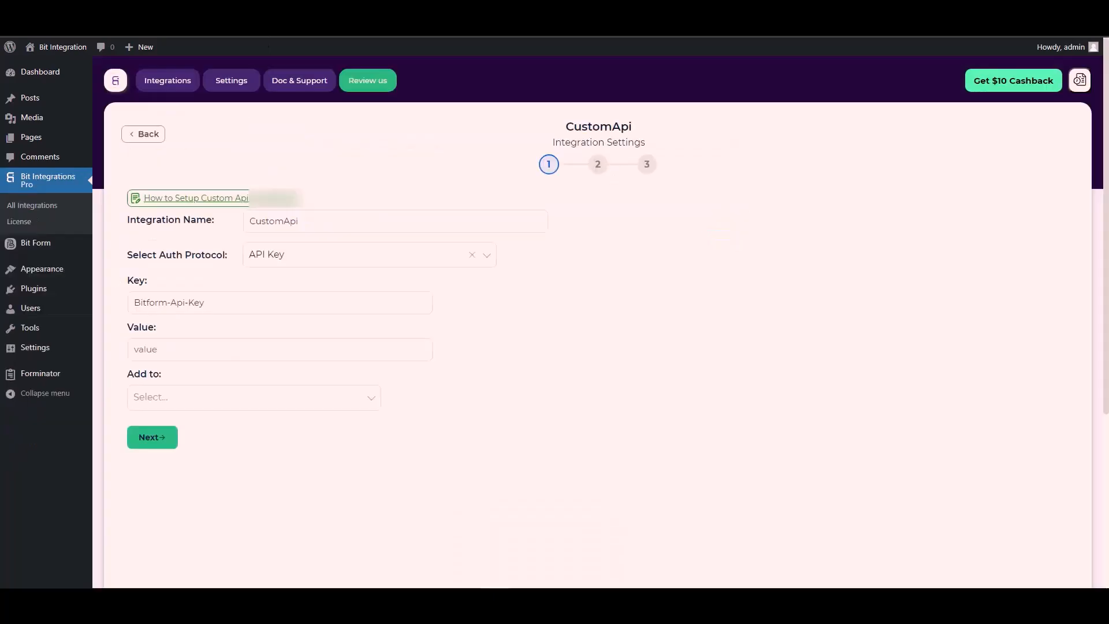
{"action": "left_click", "coordinate": [154, 353]}
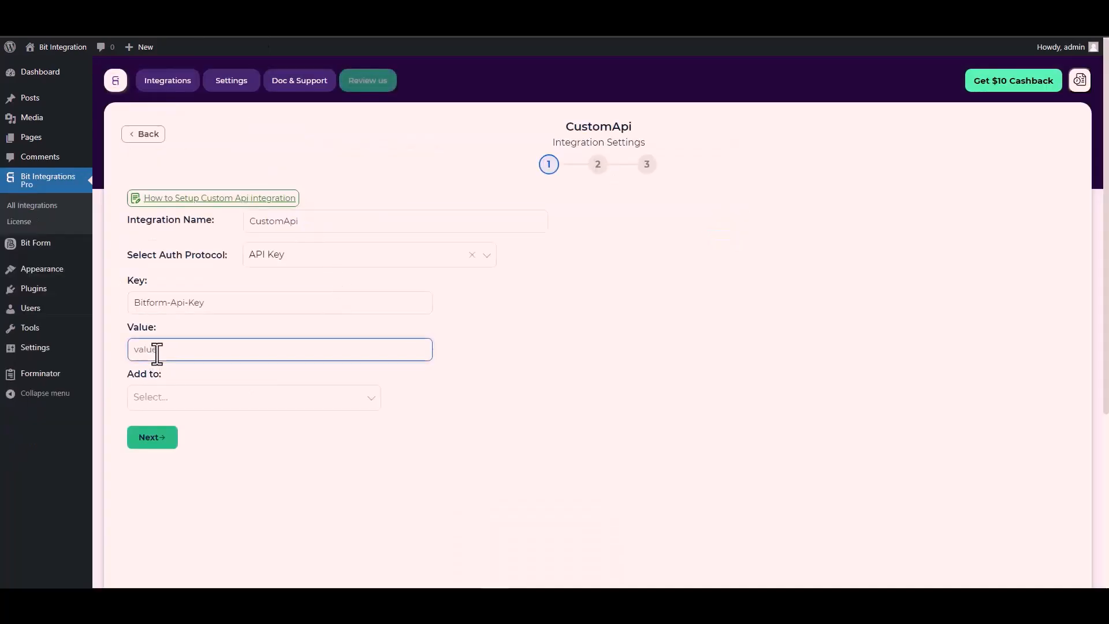
{"action": "key", "text": "ctrl+v"}
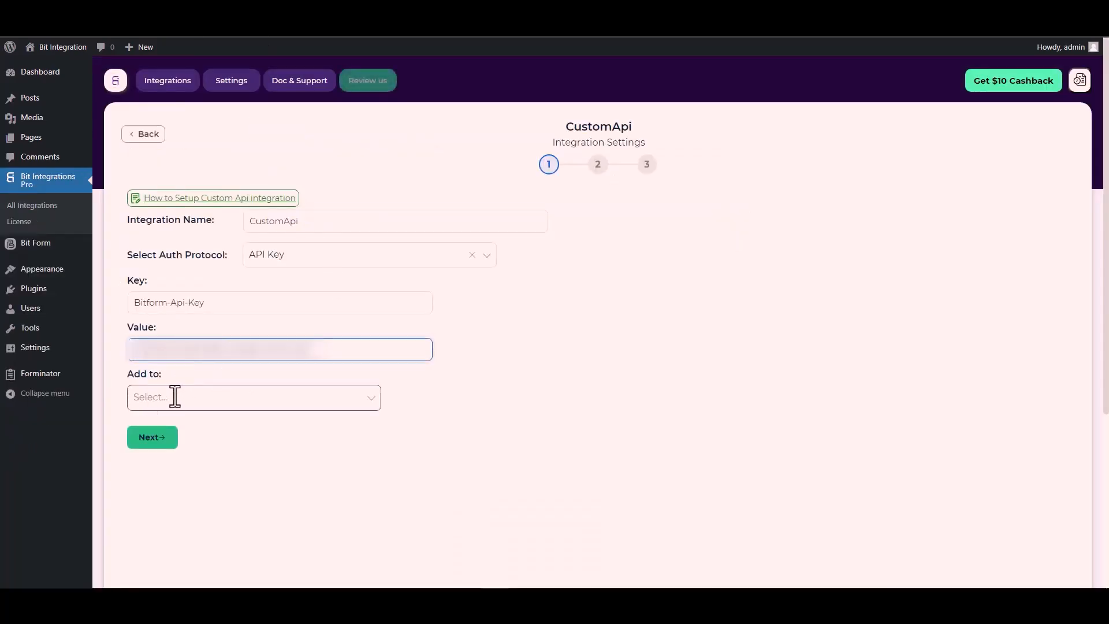
{"action": "left_click", "coordinate": [176, 398]}
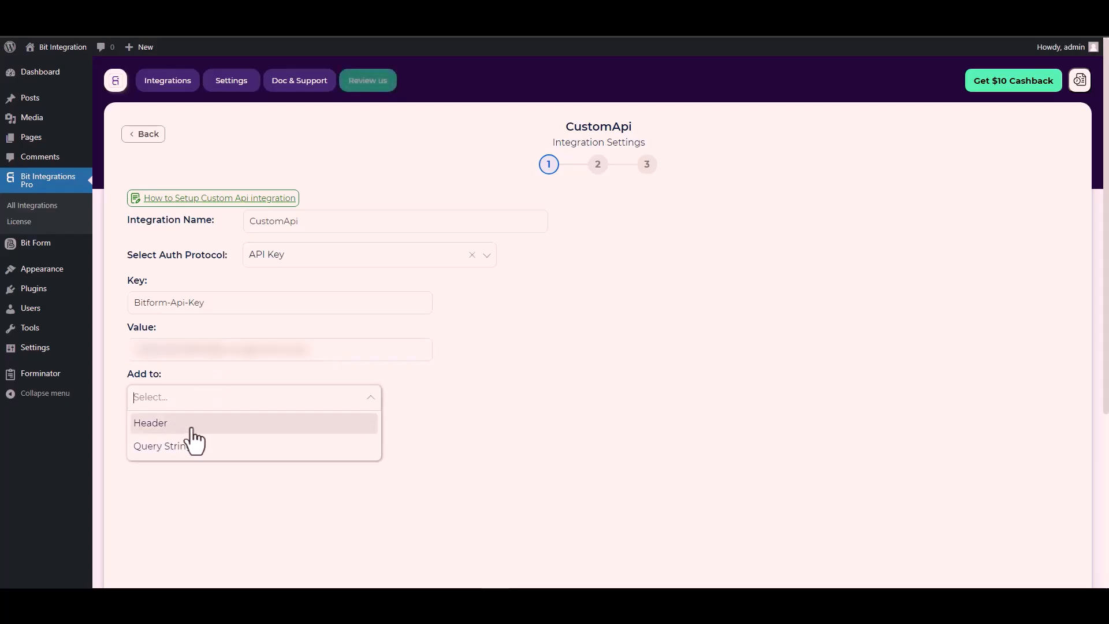
{"action": "left_click", "coordinate": [371, 397]}
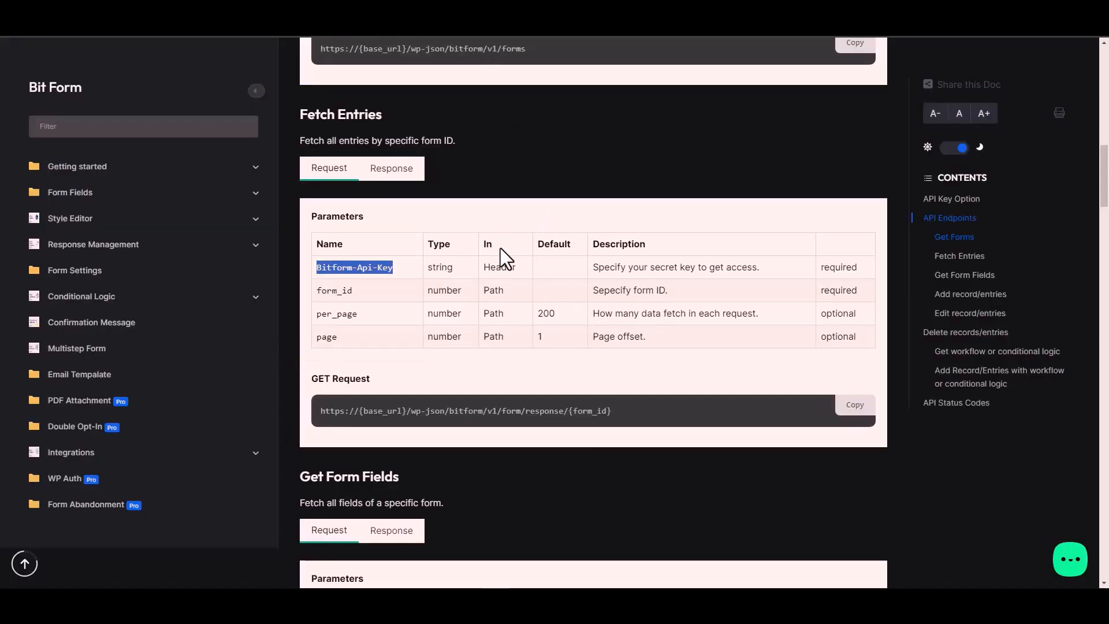
{"action": "left_click", "coordinate": [505, 266]}
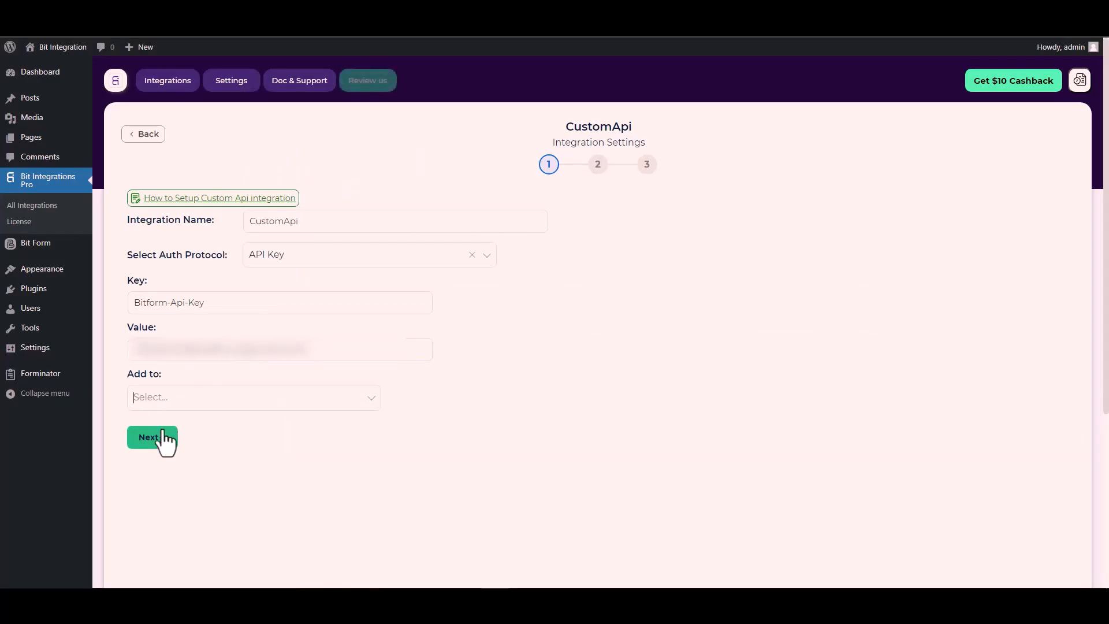
{"action": "left_click", "coordinate": [280, 392]}
- Add the API key to the request Header and advance to step 2
{"action": "left_click", "coordinate": [287, 398]}
{"action": "left_click", "coordinate": [185, 421]}
{"action": "left_click", "coordinate": [157, 443]}
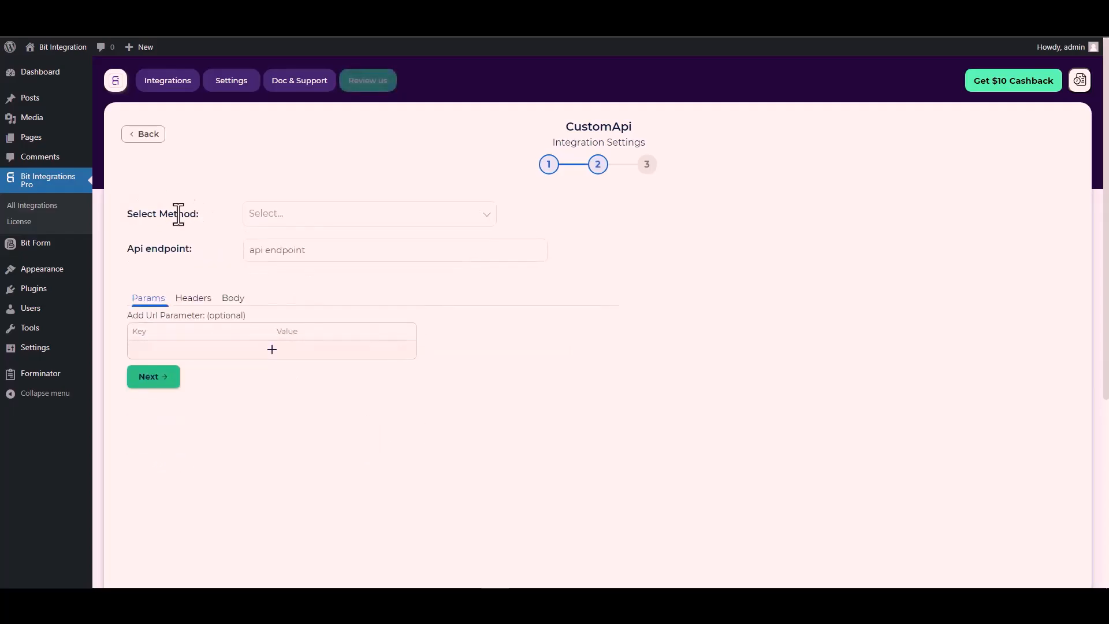
- Use POST and paste Bit Form's form response endpoint URL into Api endpoint
{"action": "left_click", "coordinate": [287, 217]}
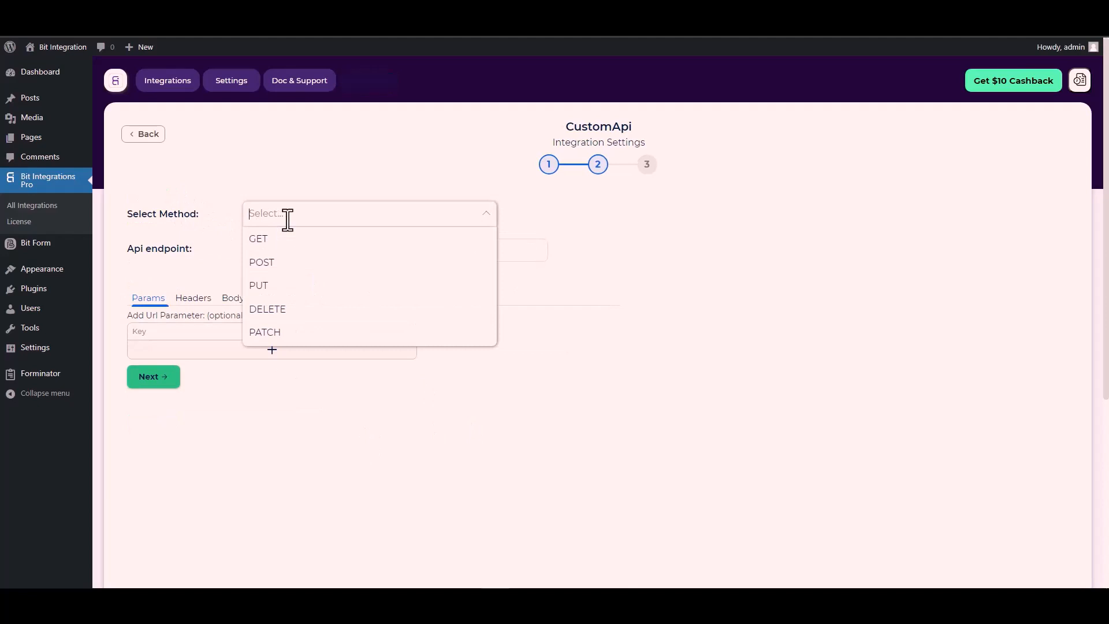
{"action": "left_click", "coordinate": [289, 262]}
{"action": "scroll", "coordinate": [192, 261], "scroll_direction": "down", "scroll_amount": 1}
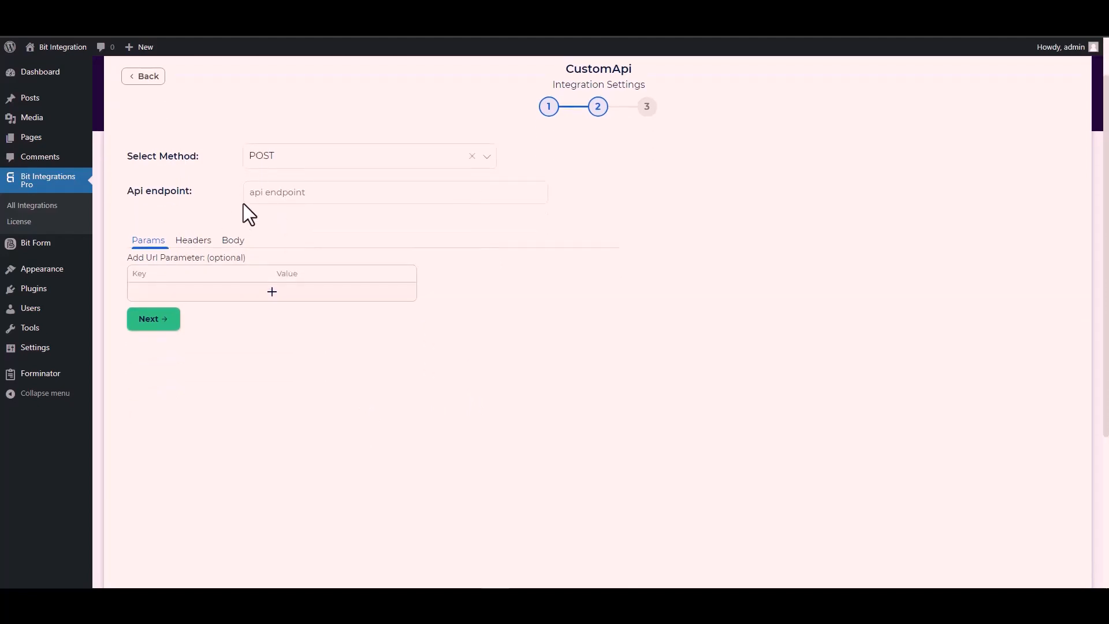
{"action": "left_click", "coordinate": [272, 193]}
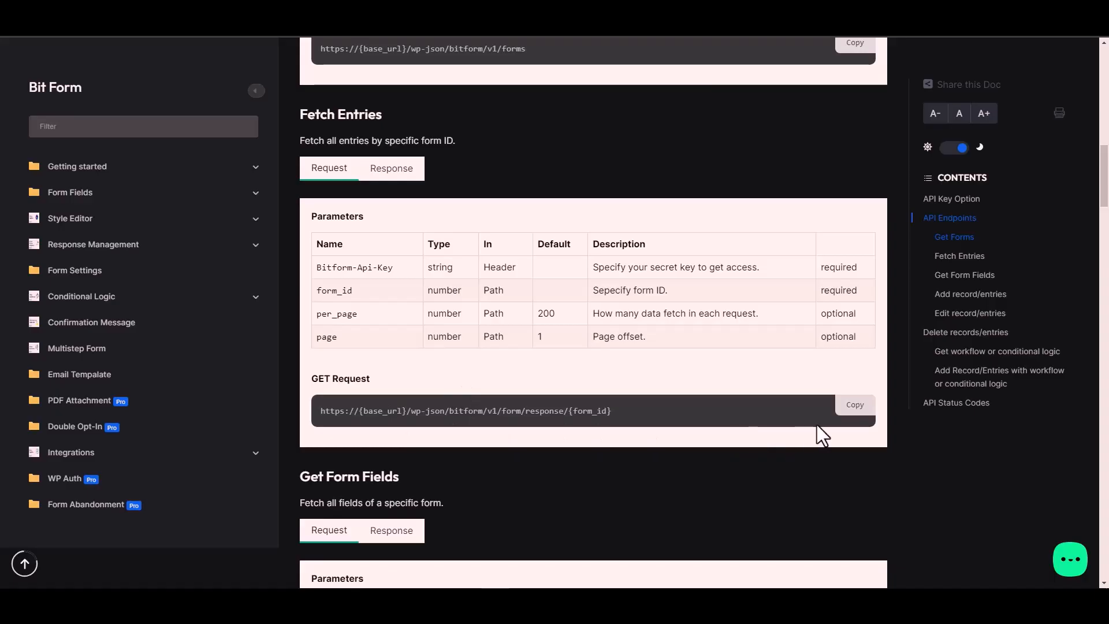
{"action": "left_click", "coordinate": [864, 413]}
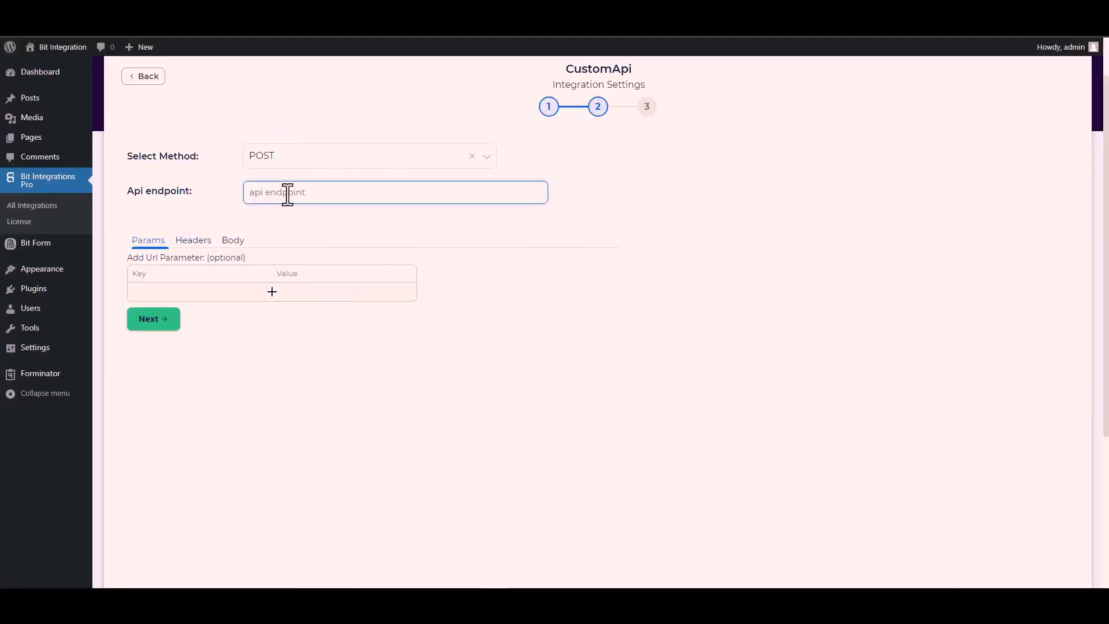
{"action": "key", "text": "ctrl+v"}
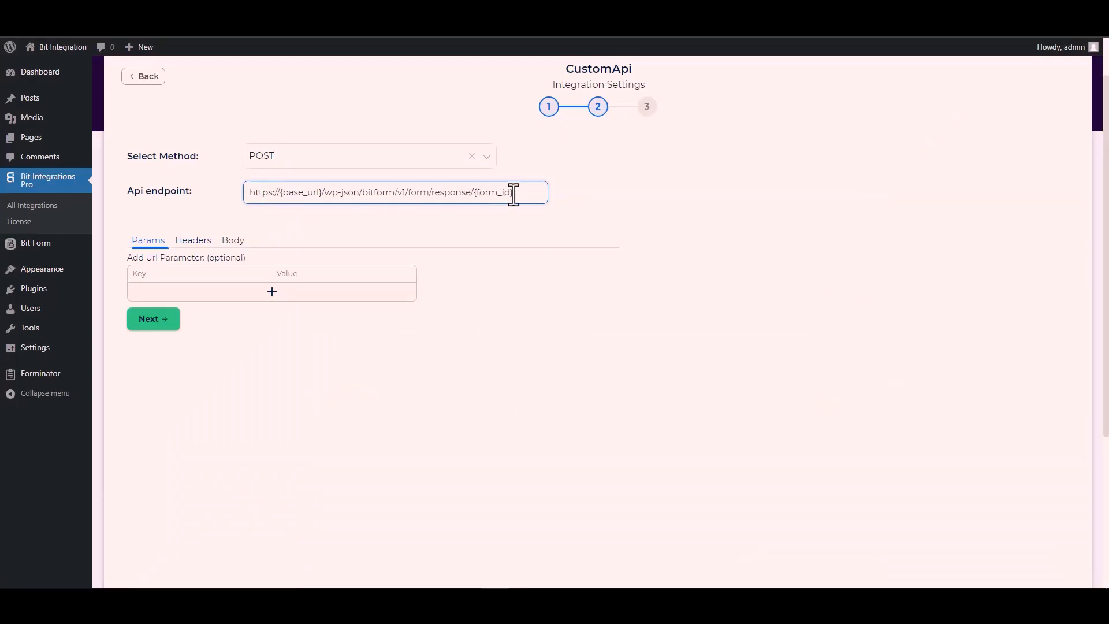
{"action": "left_click_drag", "start_coordinate": [513, 194], "coordinate": [475, 192]}
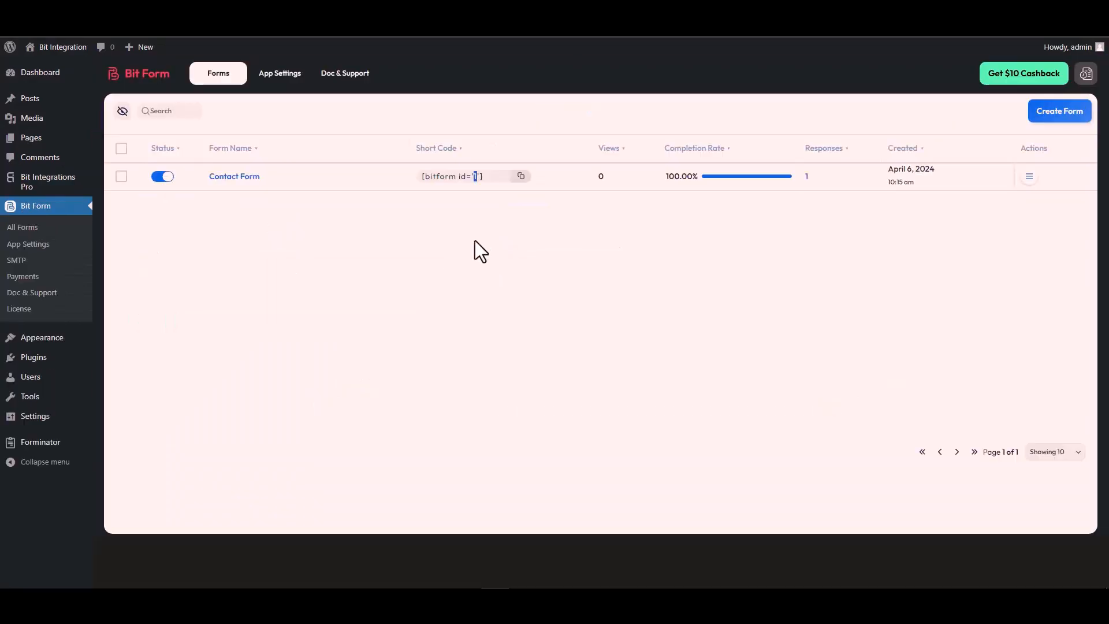
- Replace {form_id} in the endpoint with the Contact Form's id 1
{"action": "double_click", "coordinate": [475, 177]}
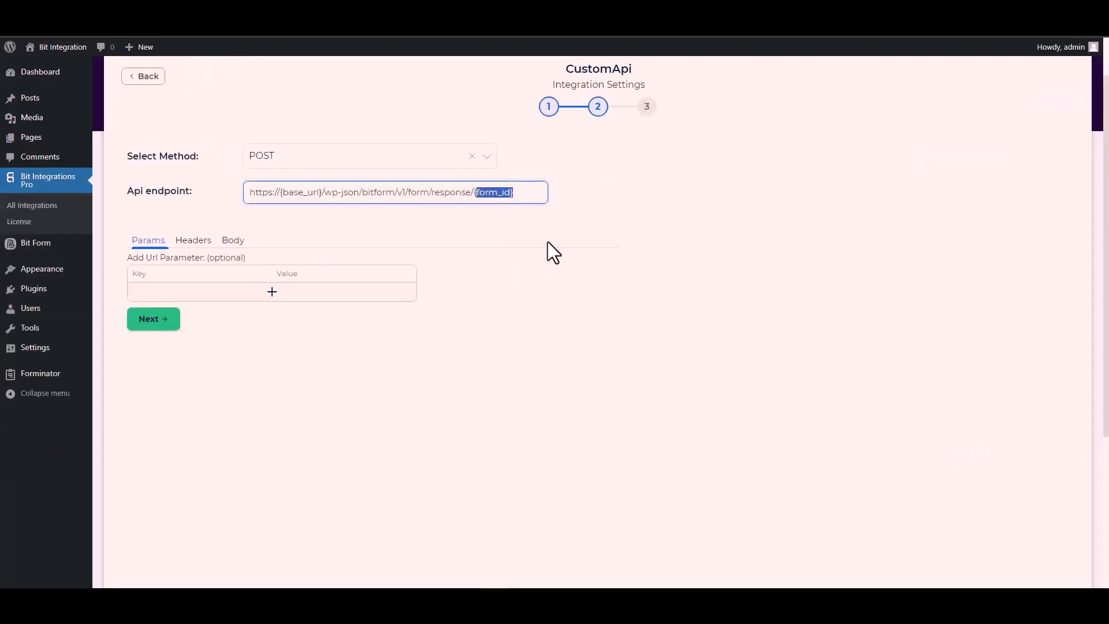
{"action": "key", "text": "BackSpace"}
{"action": "key", "text": "BackSpace"}
{"action": "type", "text": "1"}
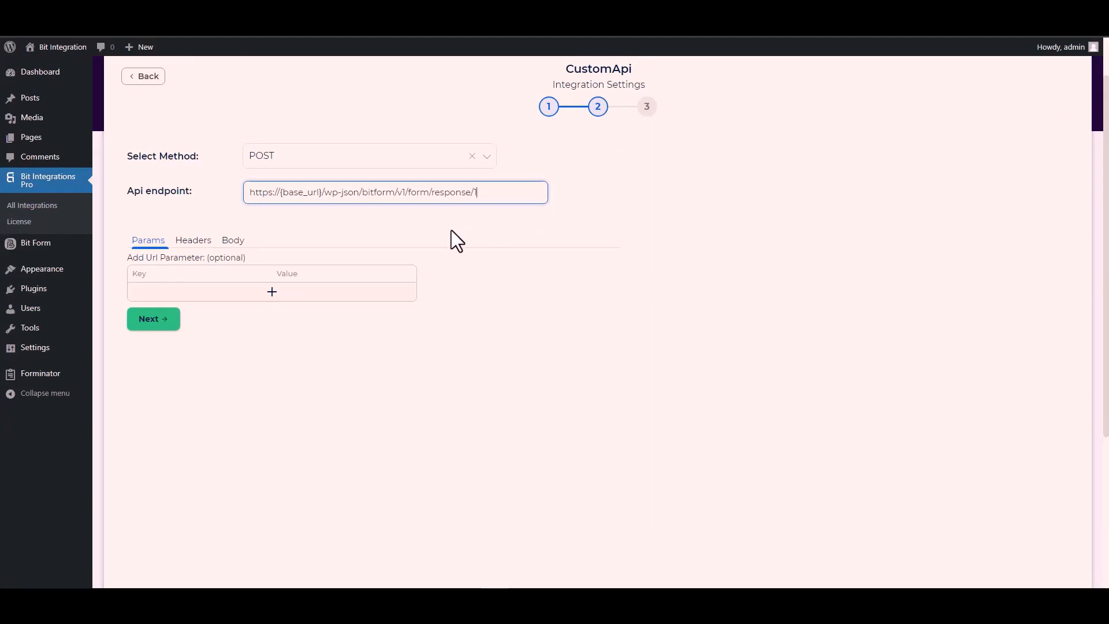
{"action": "left_click_drag", "start_coordinate": [322, 192], "coordinate": [283, 192]}
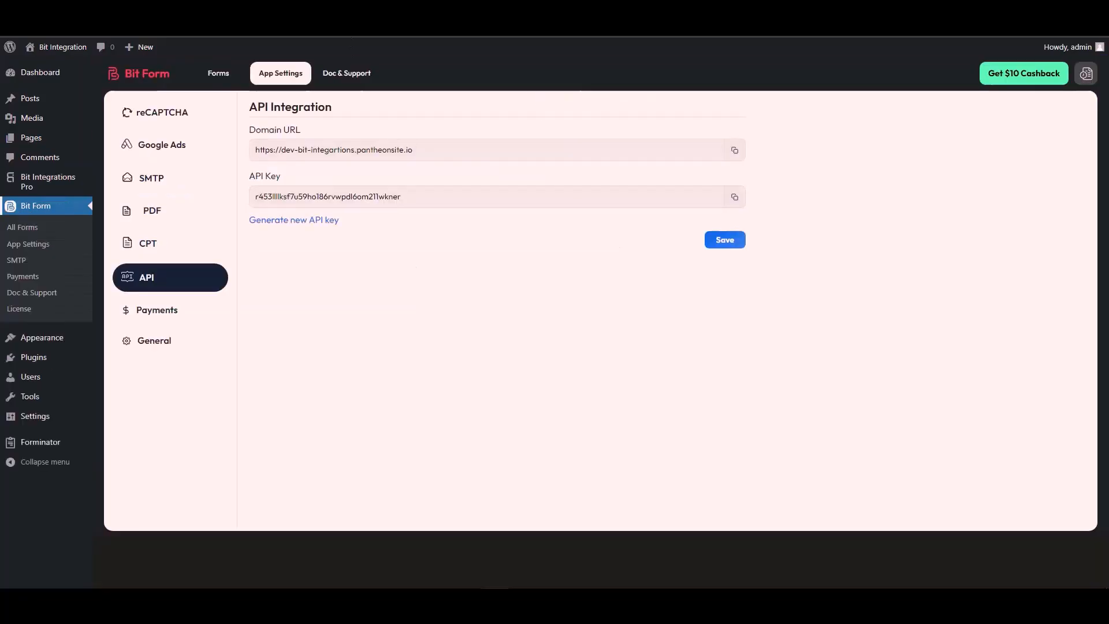
{"action": "triple_click", "coordinate": [308, 150]}
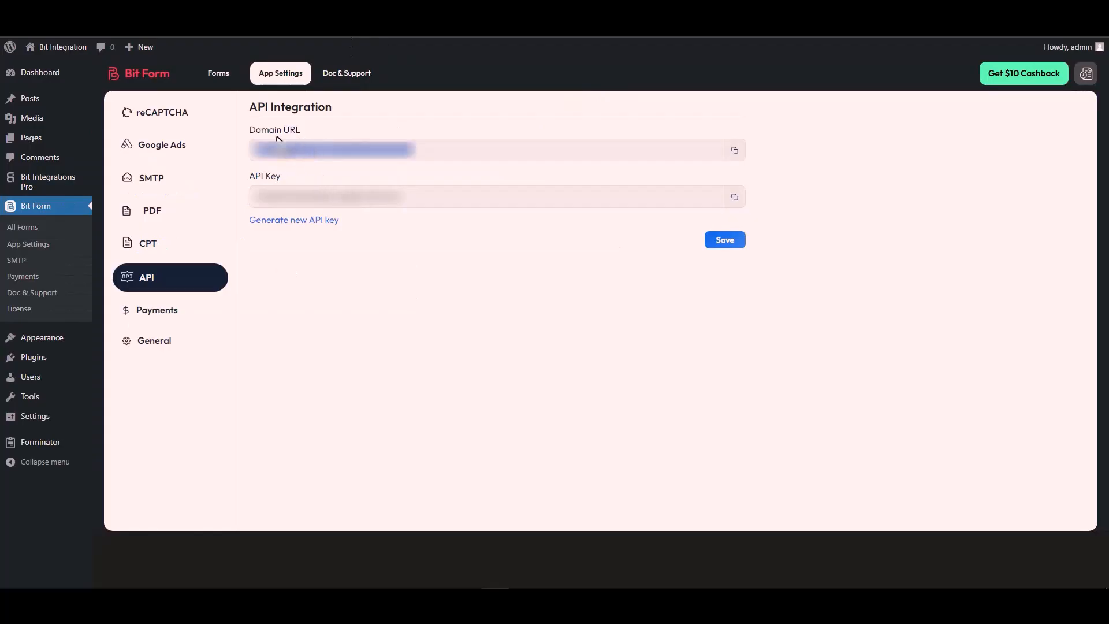
{"action": "left_click", "coordinate": [734, 151]}
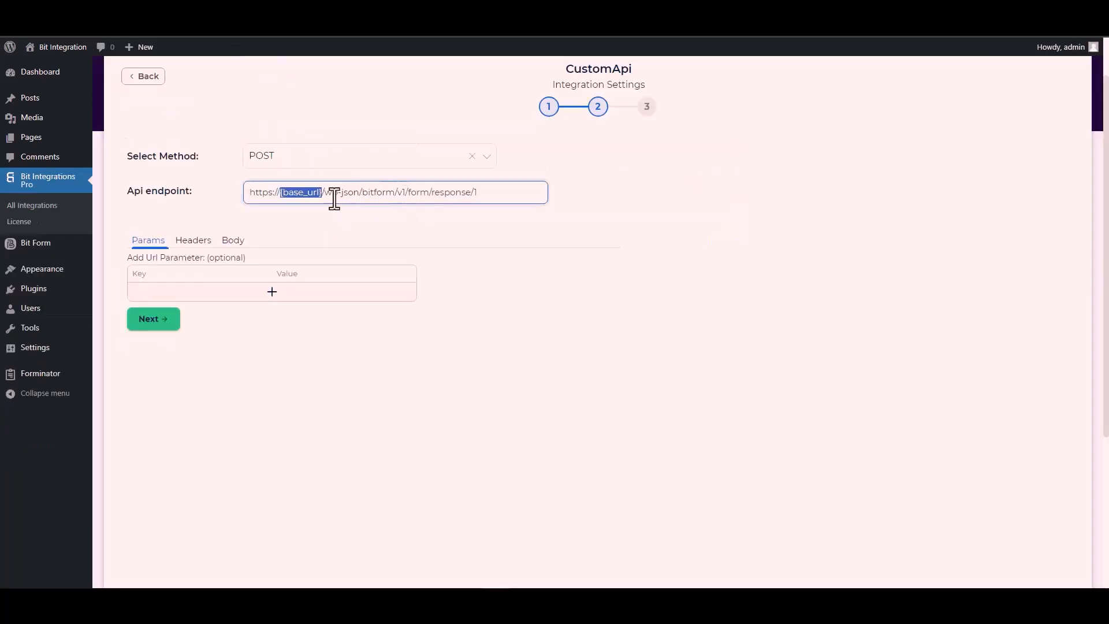
{"action": "left_click", "coordinate": [321, 192]}
{"action": "left_click_drag", "start_coordinate": [323, 192], "coordinate": [247, 199]}
{"action": "key", "text": "ctrl+v"}
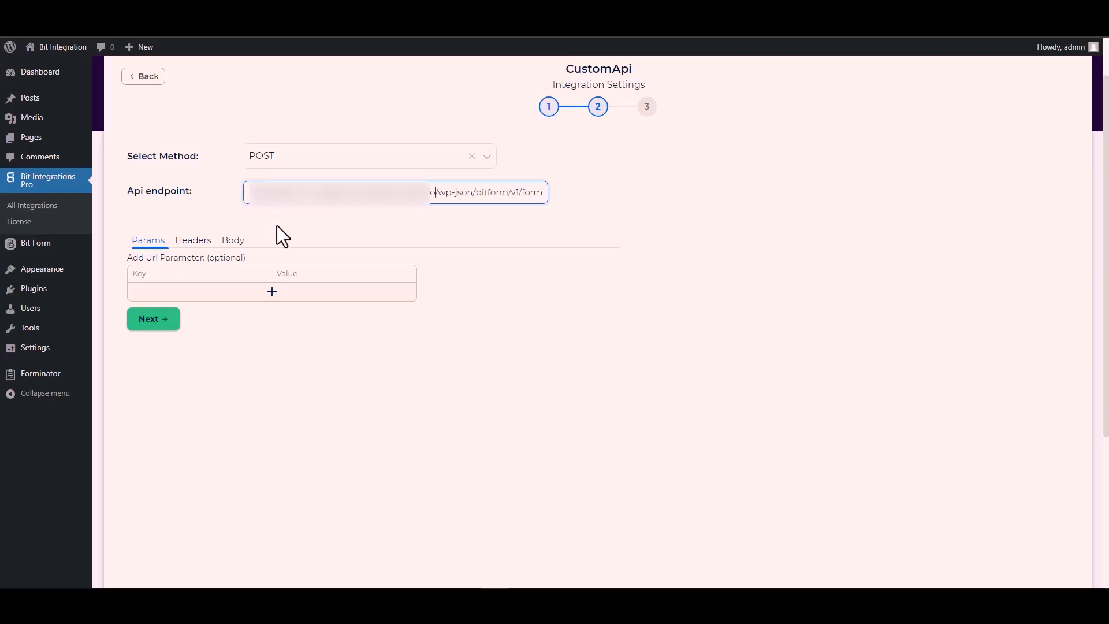
{"action": "left_click", "coordinate": [379, 224]}
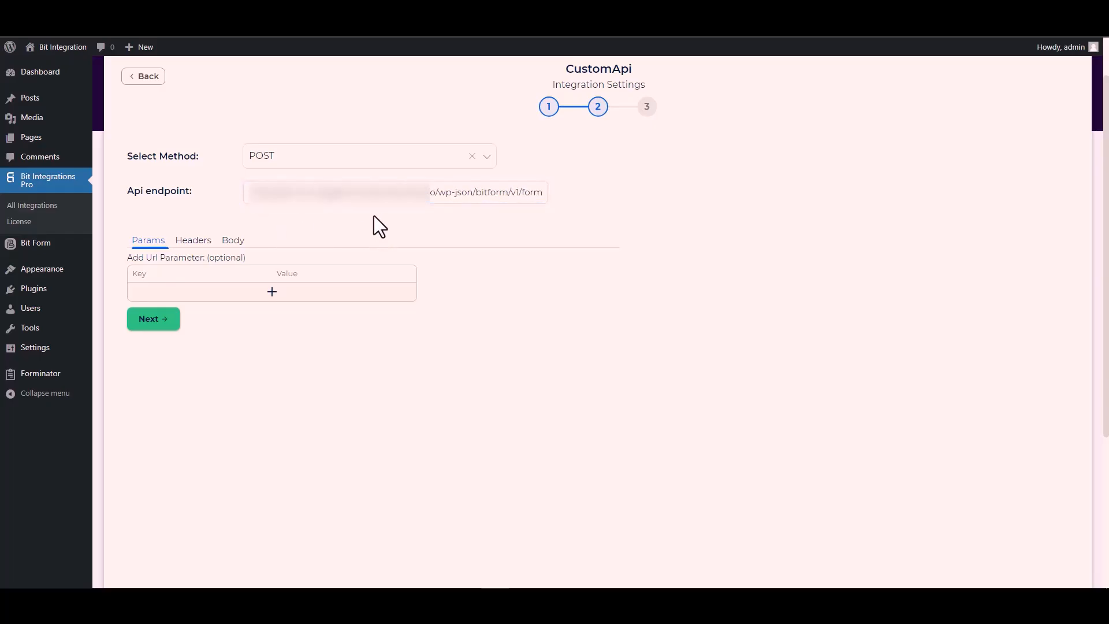
- Enable Send All Data in the Body with application/x-www-form-urlencoded content type
{"action": "left_click", "coordinate": [233, 241]}
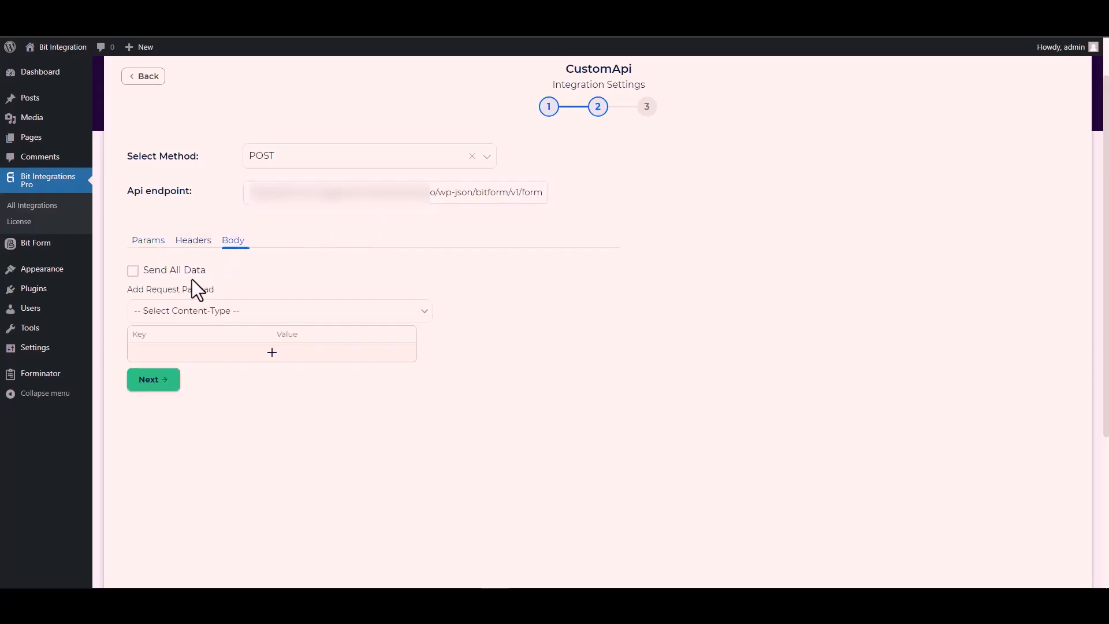
{"action": "left_click", "coordinate": [151, 271]}
{"action": "scroll", "coordinate": [324, 272], "scroll_direction": "down", "scroll_amount": 3}
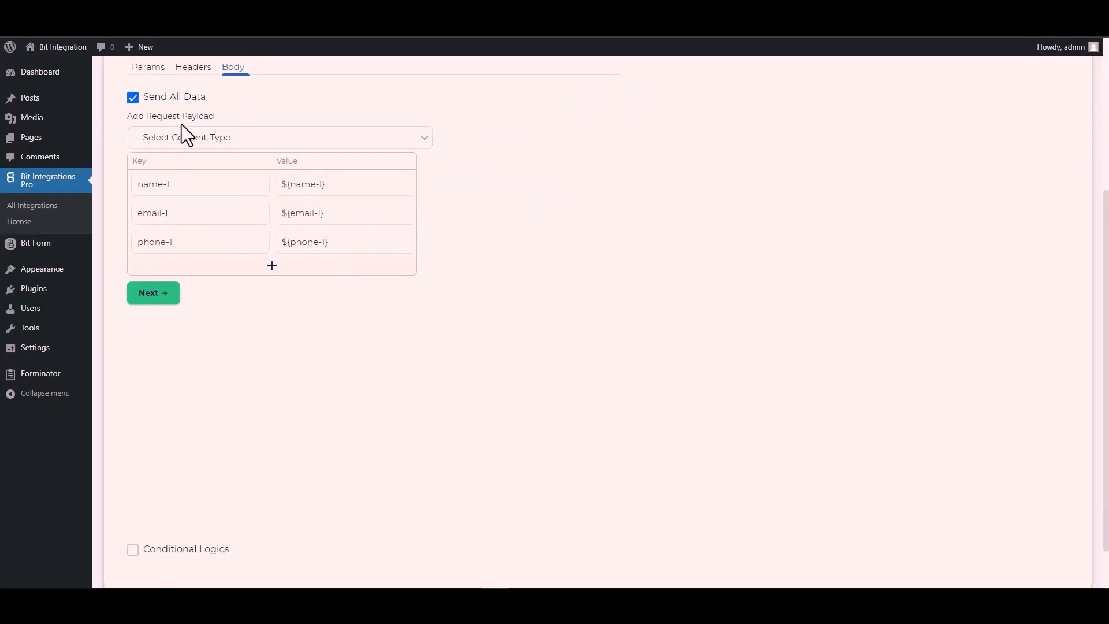
{"action": "left_click", "coordinate": [217, 140]}
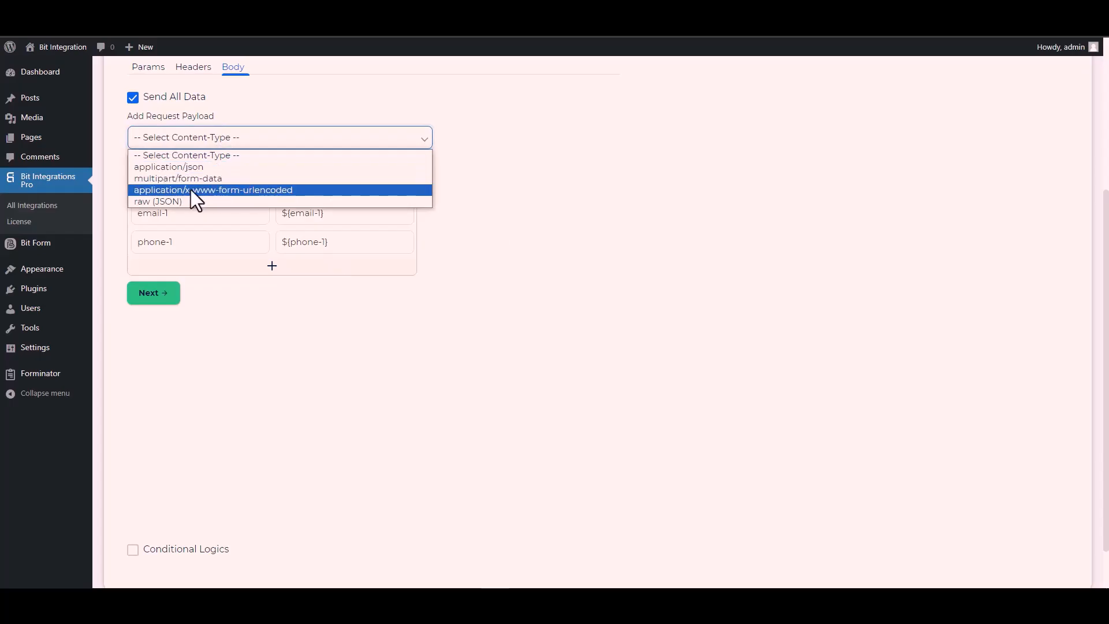
{"action": "left_click", "coordinate": [253, 189]}
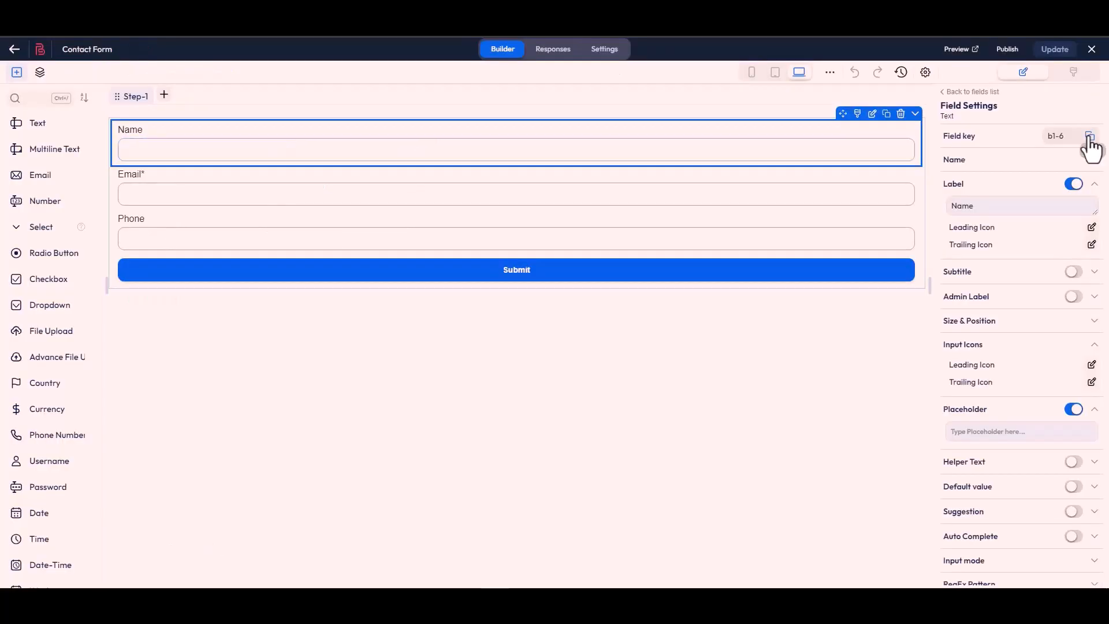
{"action": "left_click", "coordinate": [1086, 137]}
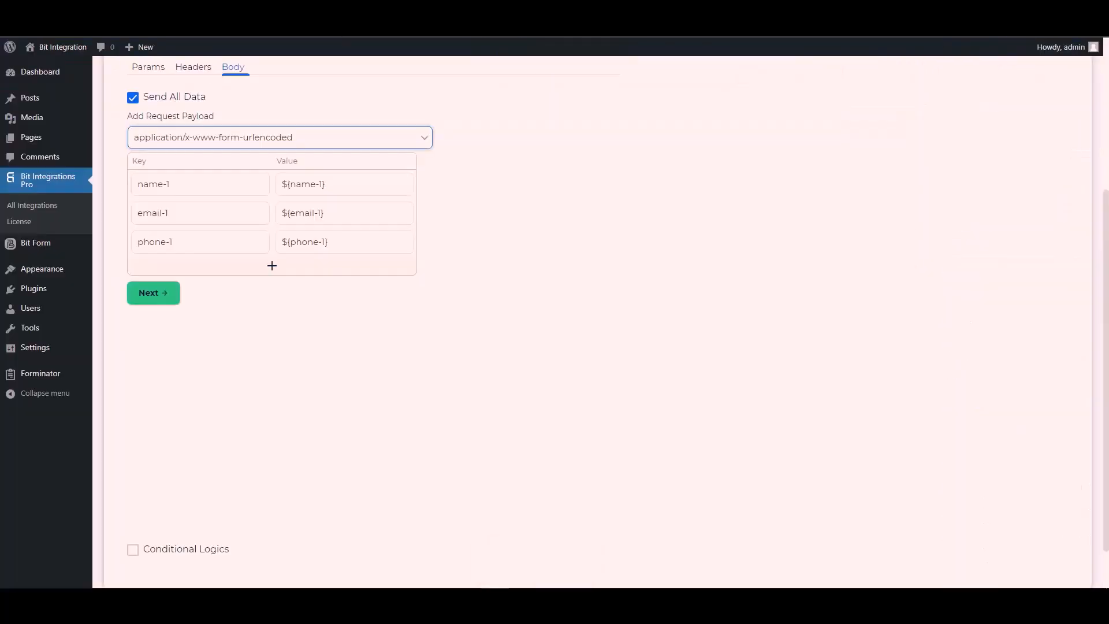
- Replace the name-1 and email-1 body keys with Bit Form keys b1-6 and b1-4
{"action": "triple_click", "coordinate": [190, 185]}
{"action": "key", "text": "ctrl+v"}
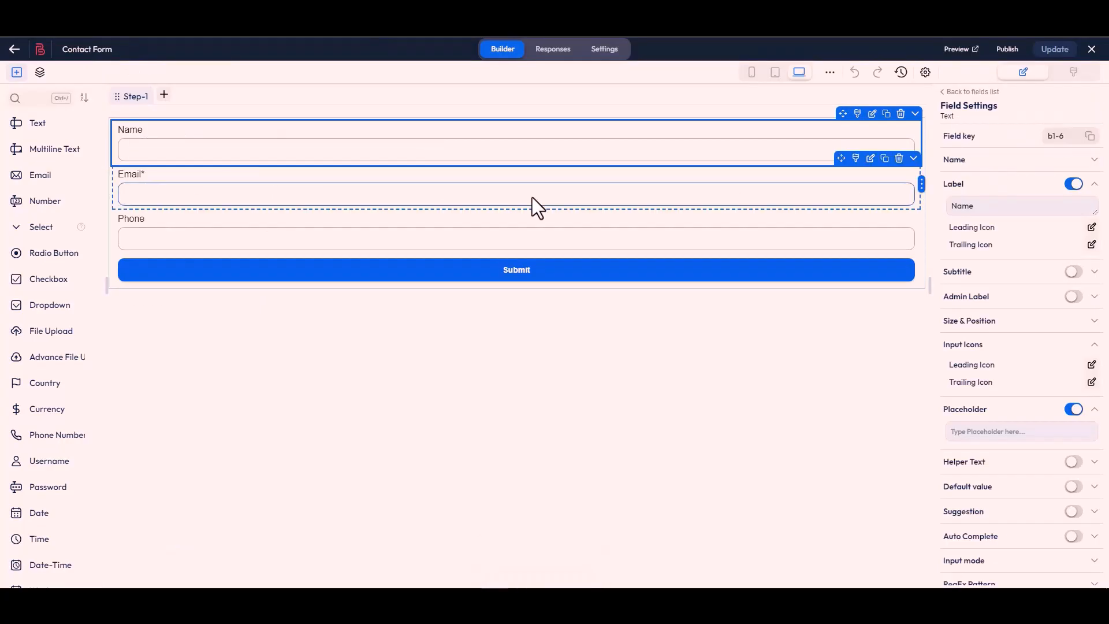
{"action": "left_click", "coordinate": [537, 206]}
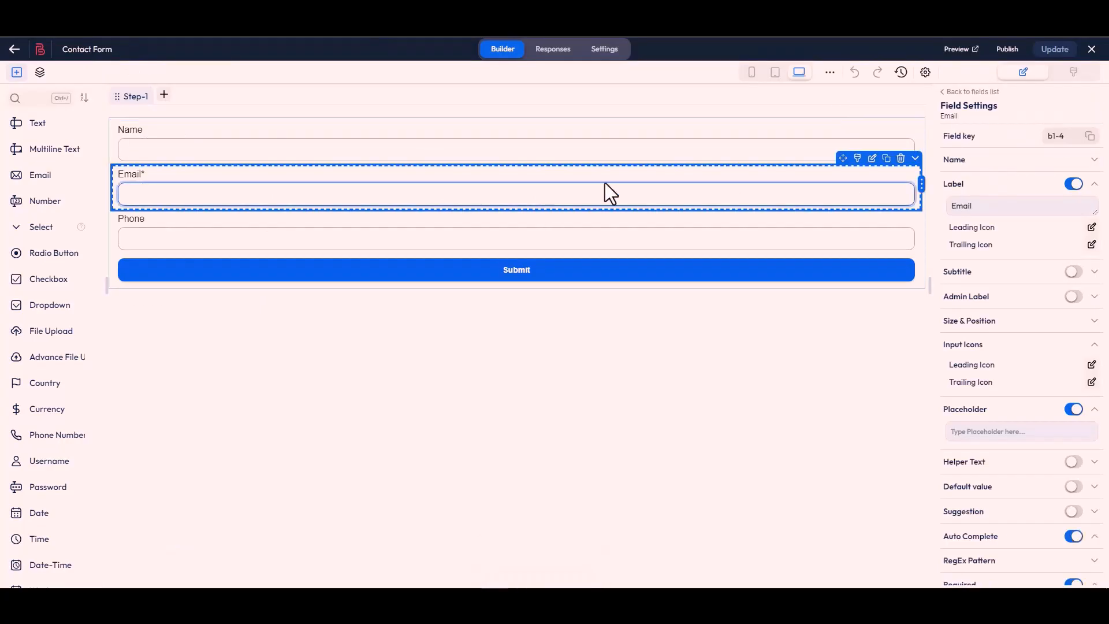
{"action": "left_click", "coordinate": [1089, 137]}
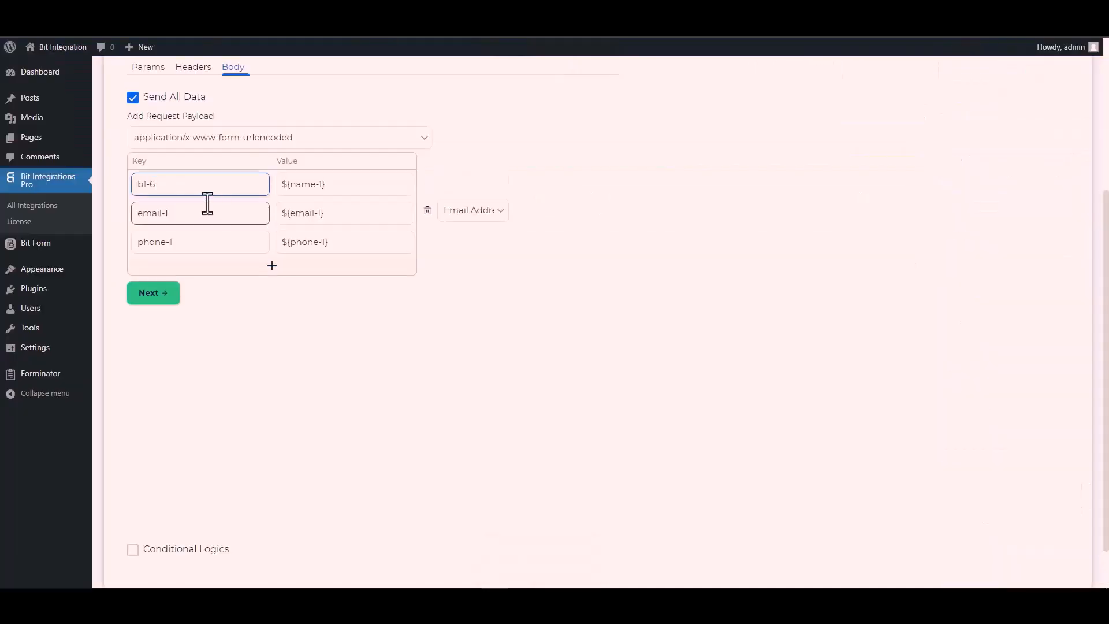
{"action": "left_click", "coordinate": [185, 219]}
{"action": "triple_click", "coordinate": [186, 219]}
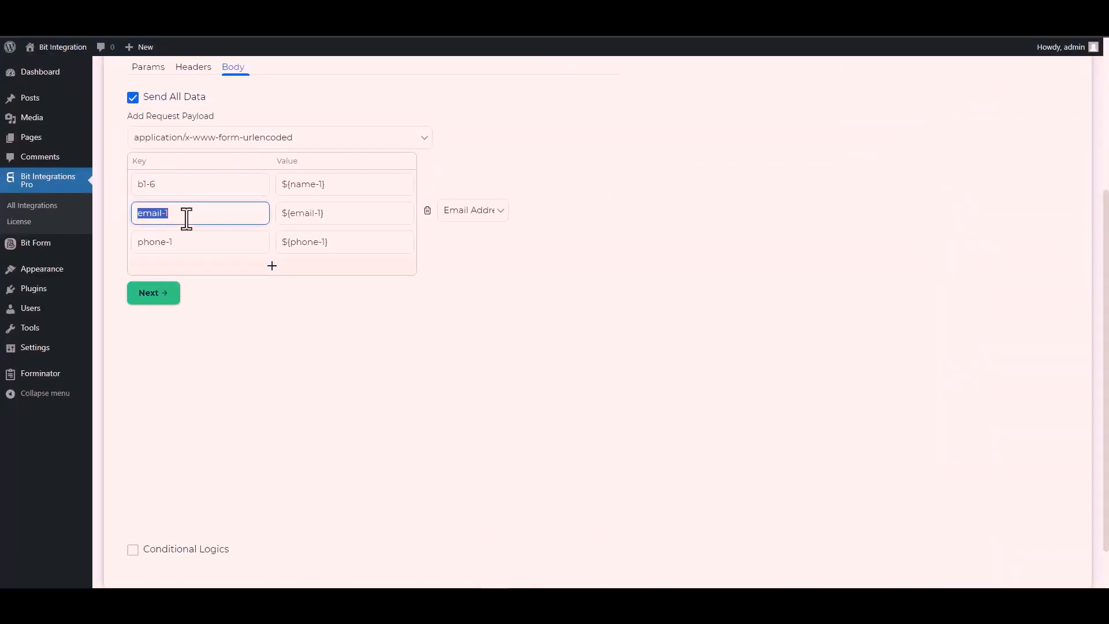
{"action": "key", "text": "ctrl+v"}
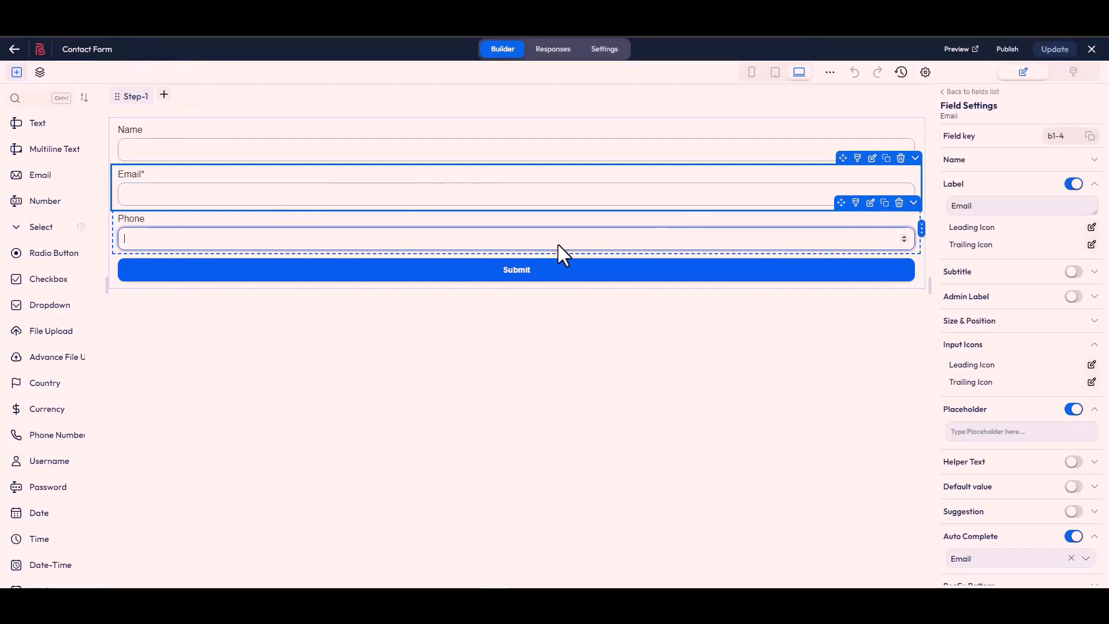
- Change the phone-1 key to b1-7 and enable Conditional Logics
{"action": "left_click", "coordinate": [561, 245]}
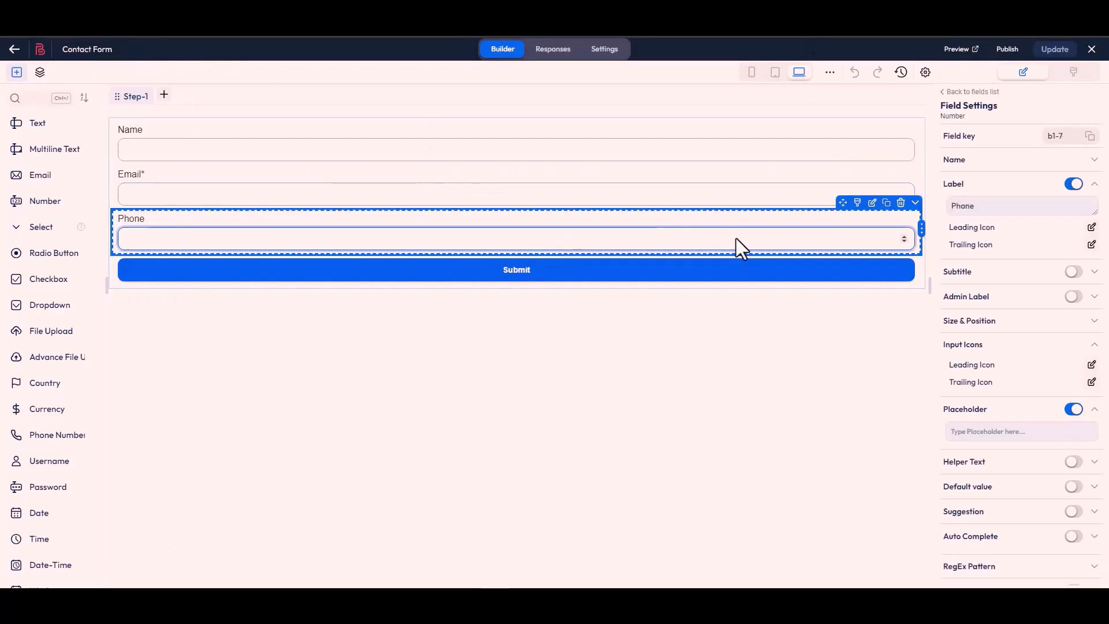
{"action": "left_click", "coordinate": [1090, 137]}
{"action": "left_click", "coordinate": [181, 249]}
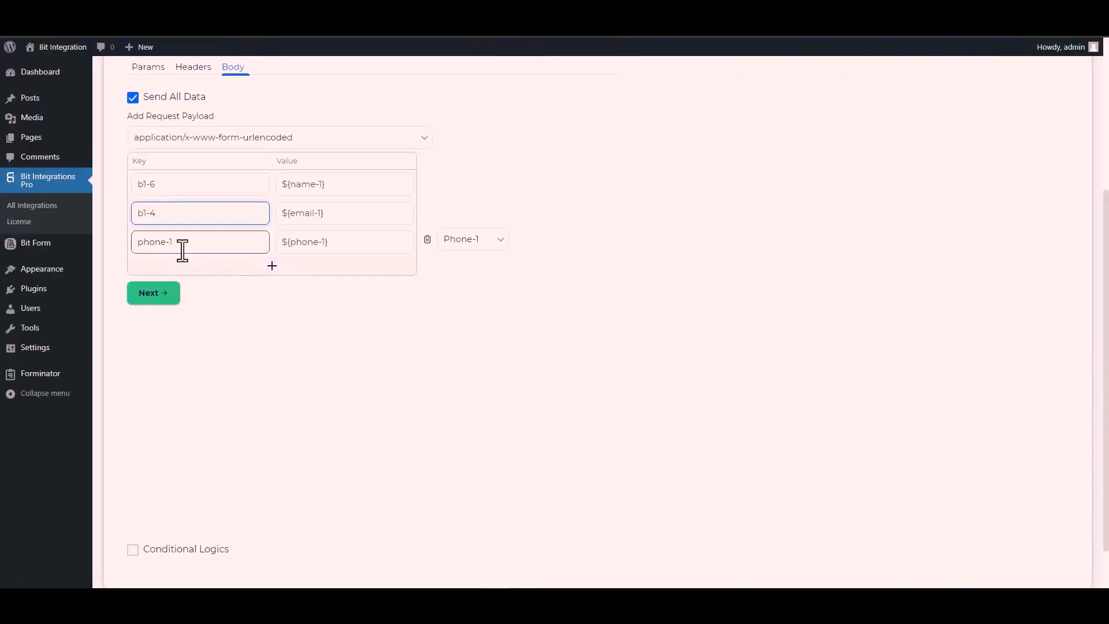
{"action": "double_click", "coordinate": [183, 251]}
{"action": "type", "text": "b1-7"}
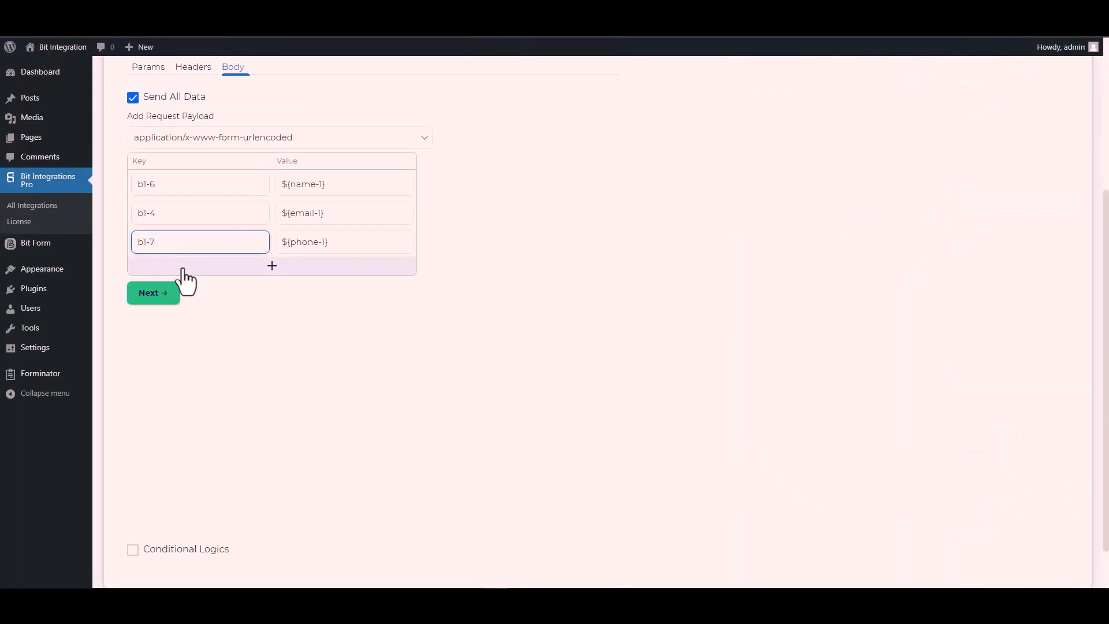
{"action": "scroll", "coordinate": [181, 277], "scroll_direction": "down", "scroll_amount": 1}
{"action": "left_click", "coordinate": [132, 497]}
{"action": "scroll", "coordinate": [223, 421], "scroll_direction": "down", "scroll_amount": 2}
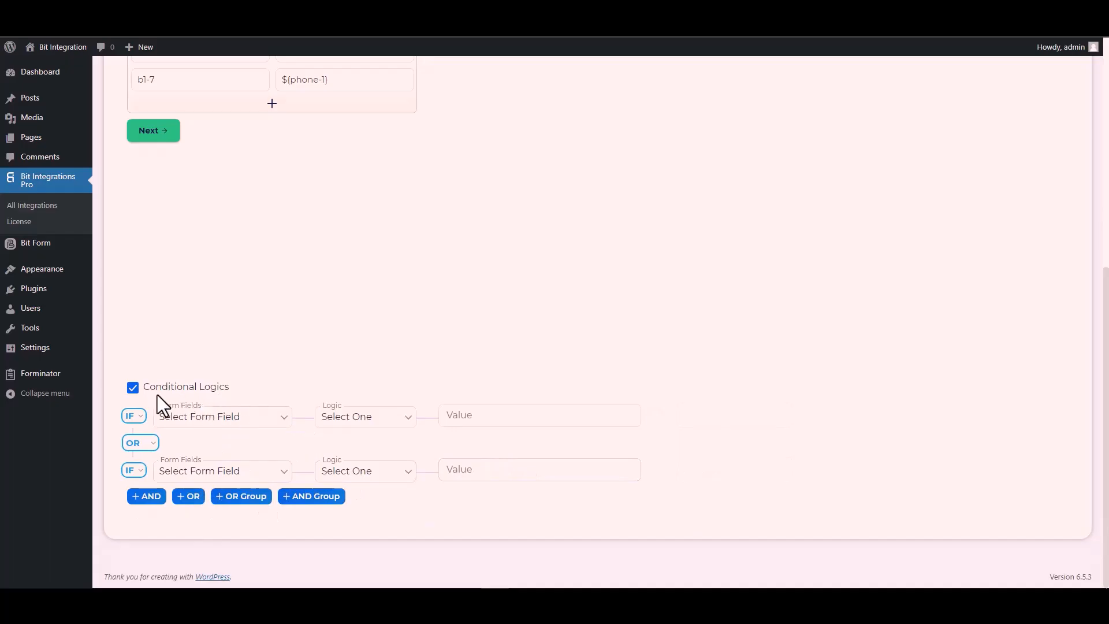
- Turn off conditional logic and finish and save the Custom API integration
{"action": "left_click", "coordinate": [132, 388]}
{"action": "scroll", "coordinate": [269, 389], "scroll_direction": "up", "scroll_amount": 4}
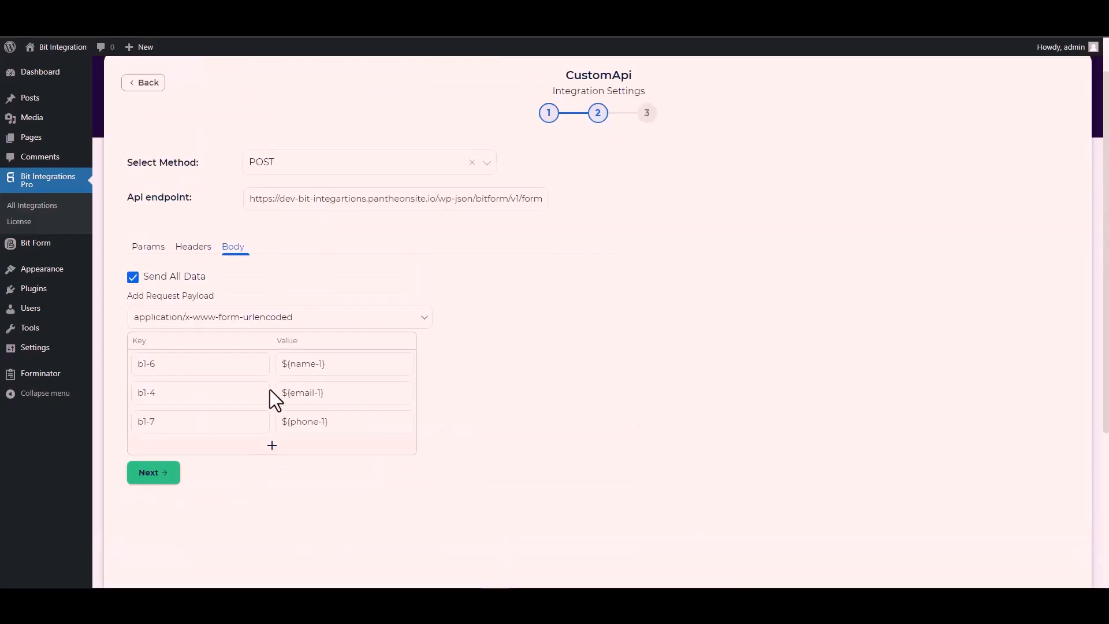
{"action": "left_click", "coordinate": [162, 475]}
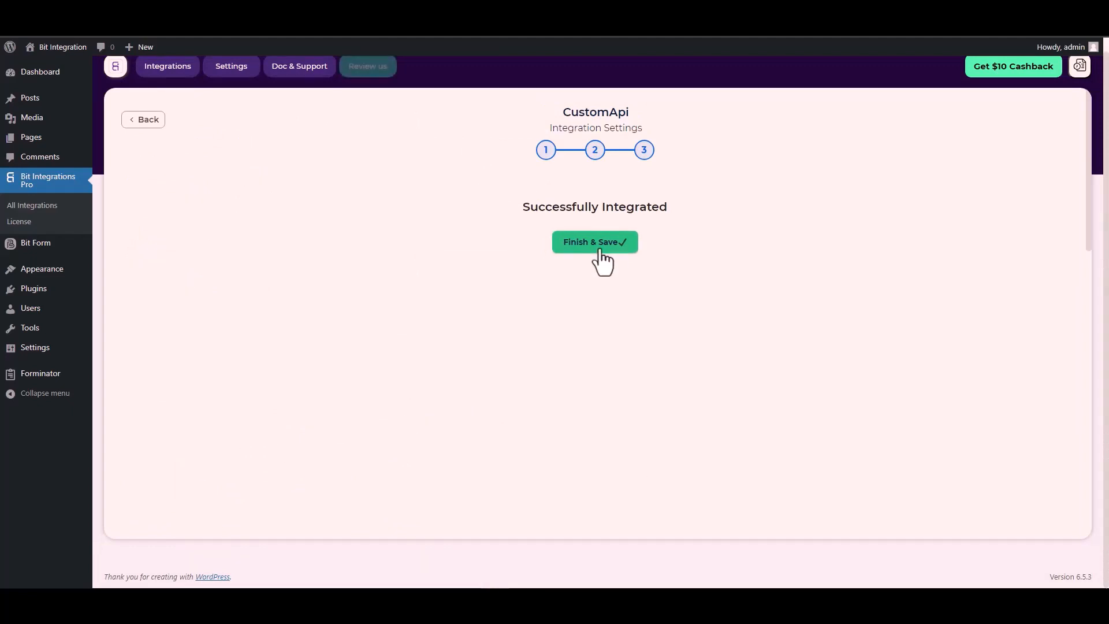
{"action": "left_click", "coordinate": [601, 262]}
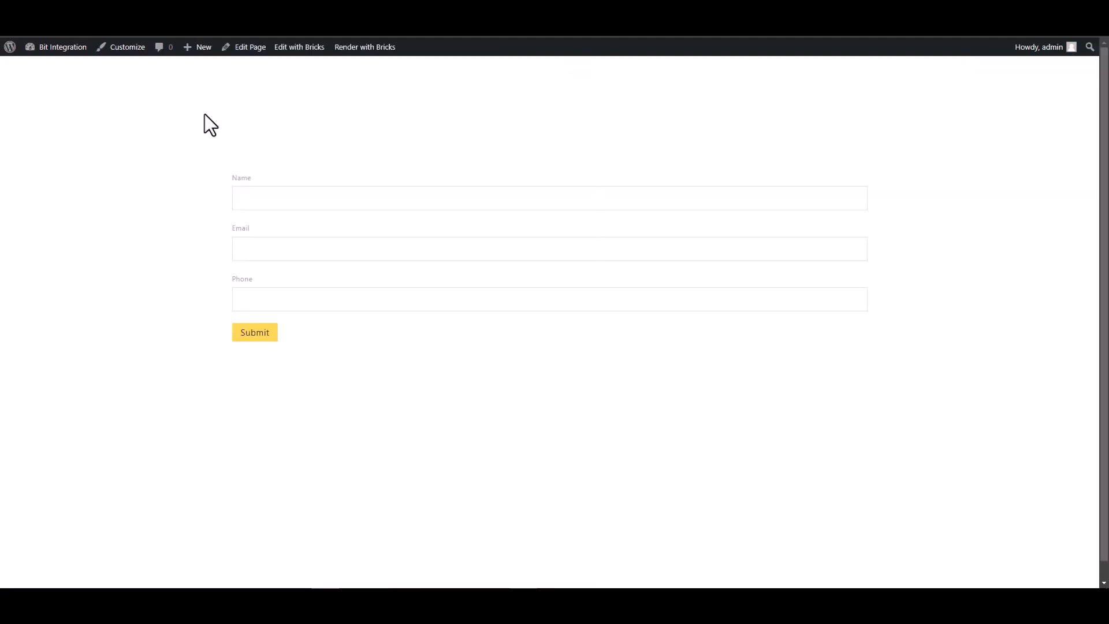
- Submit the Bricks form with name 'Bit Integrations', a support e-mail and a phone number
{"action": "left_click", "coordinate": [306, 197]}
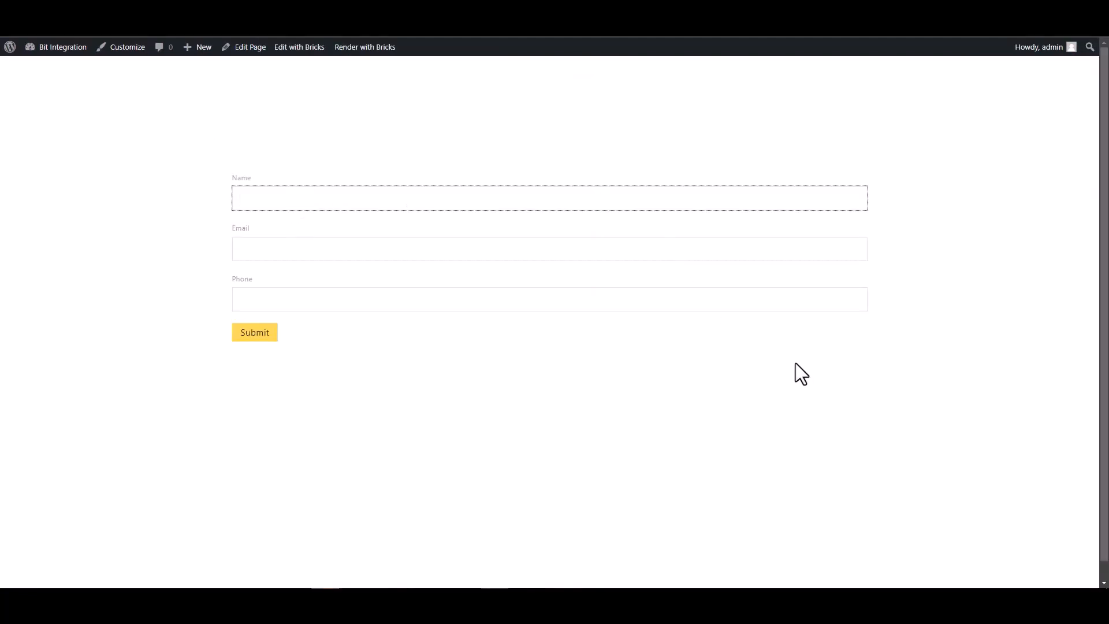
{"action": "type", "text": "Bit Integration"}
{"action": "left_click", "coordinate": [858, 250]}
{"action": "left_click", "coordinate": [423, 196]}
{"action": "type", "text": "s"}
{"action": "left_click", "coordinate": [426, 242]}
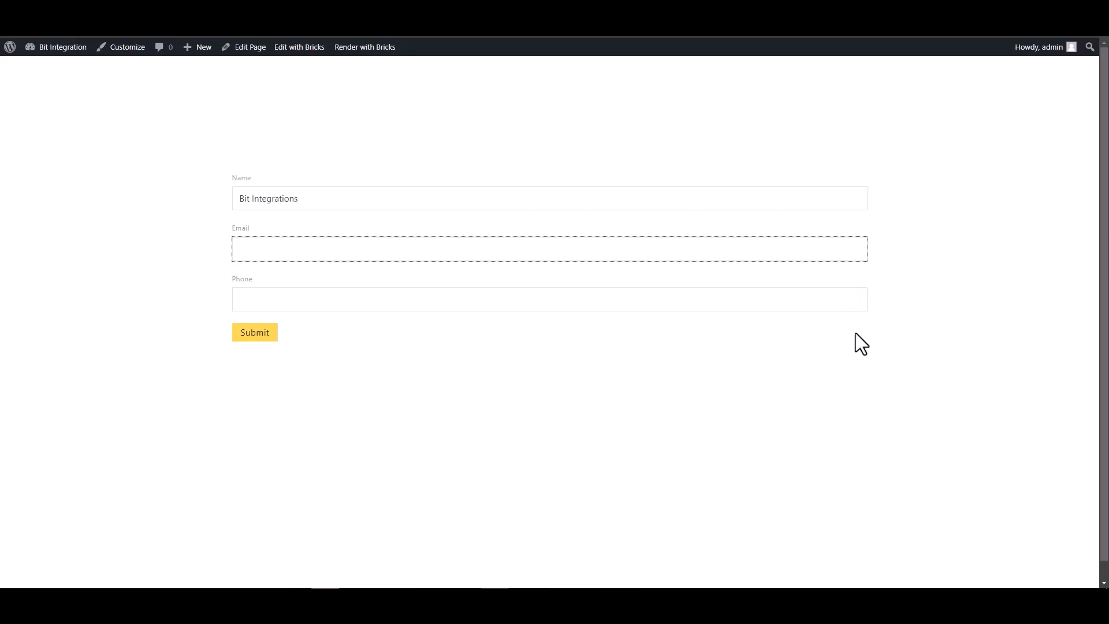
{"action": "left_click", "coordinate": [828, 299]}
{"action": "type", "text": "444555666"}
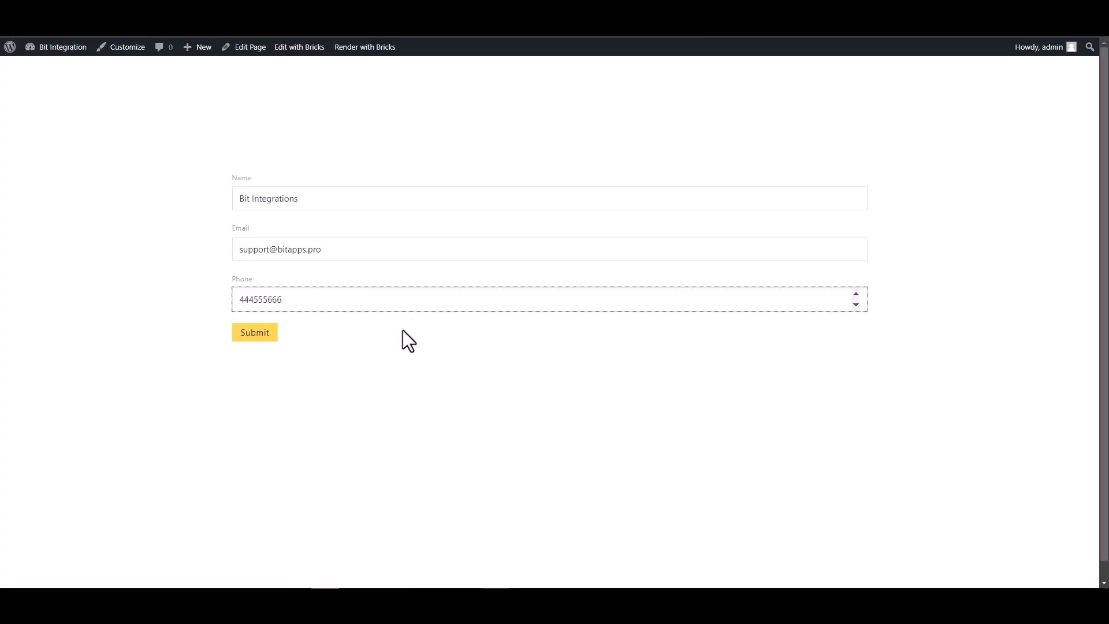
{"action": "left_click", "coordinate": [272, 333]}
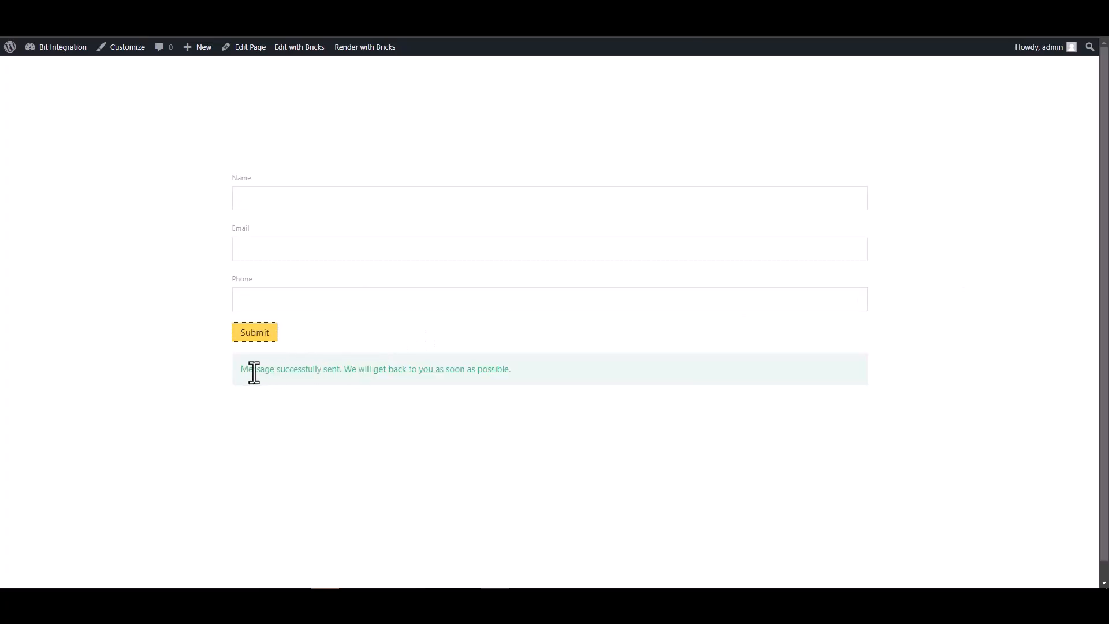
{"action": "left_click_drag", "start_coordinate": [241, 370], "coordinate": [363, 386]}
- Open the Contact Form's Responses from its Actions menu in Bit Form
{"action": "left_click", "coordinate": [362, 398]}
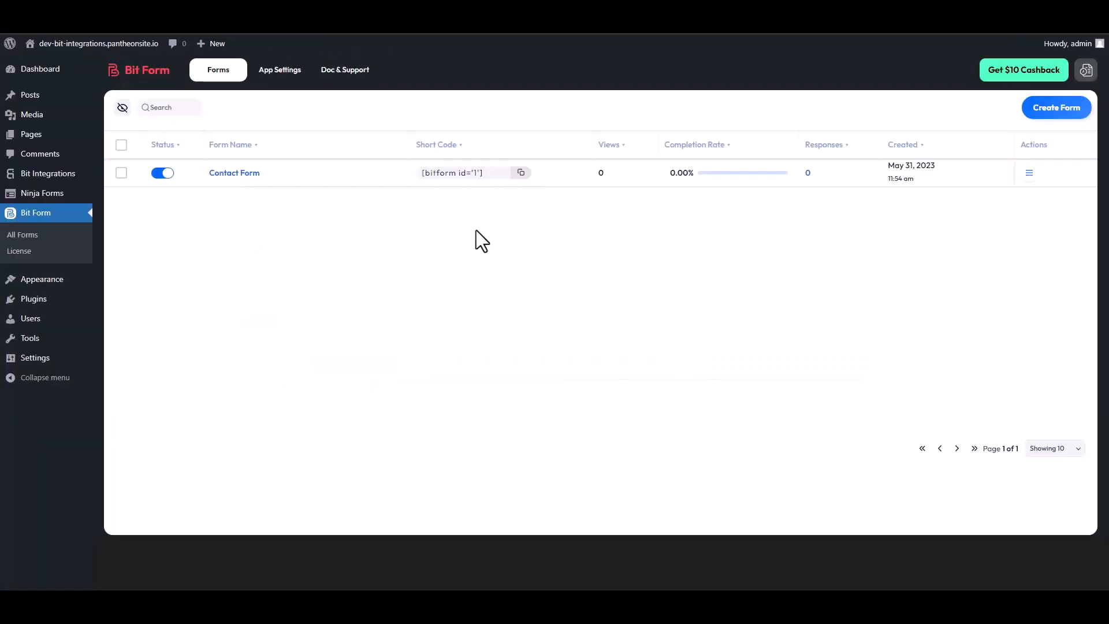
{"action": "left_click", "coordinate": [1029, 174]}
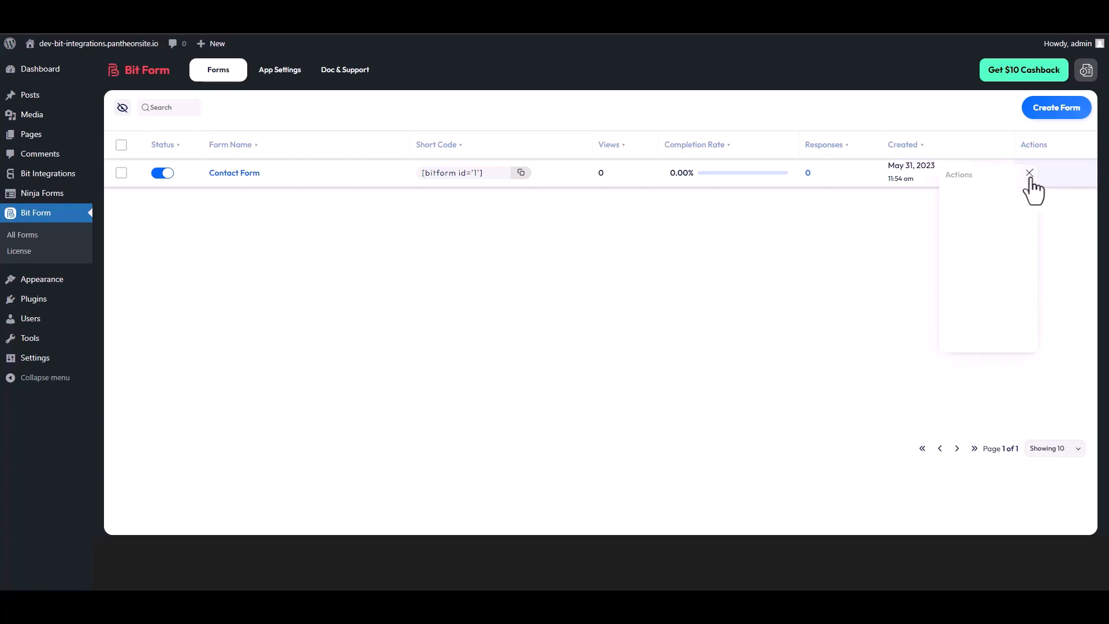
{"action": "left_click", "coordinate": [988, 214]}
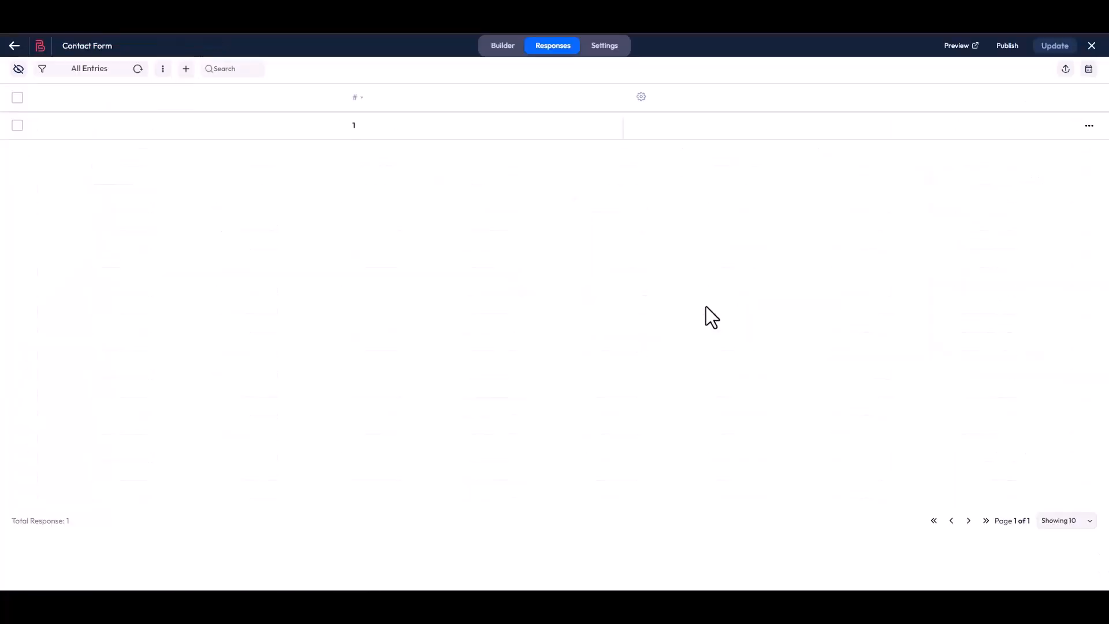